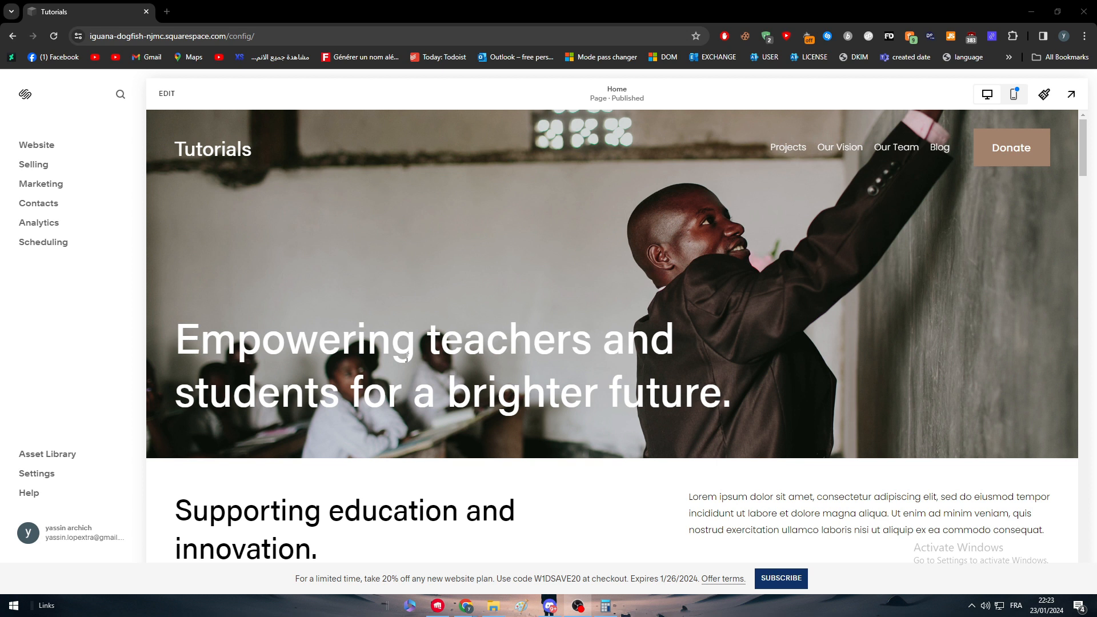
Open the home page for editing and look over its sections
left_click(95, 15)
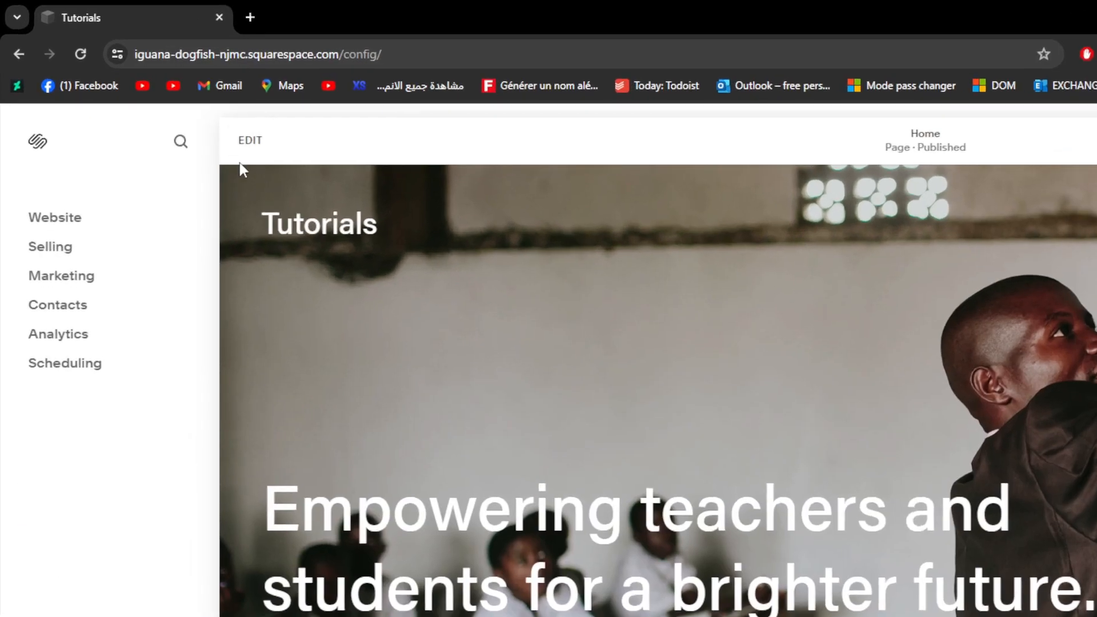
left_click(249, 140)
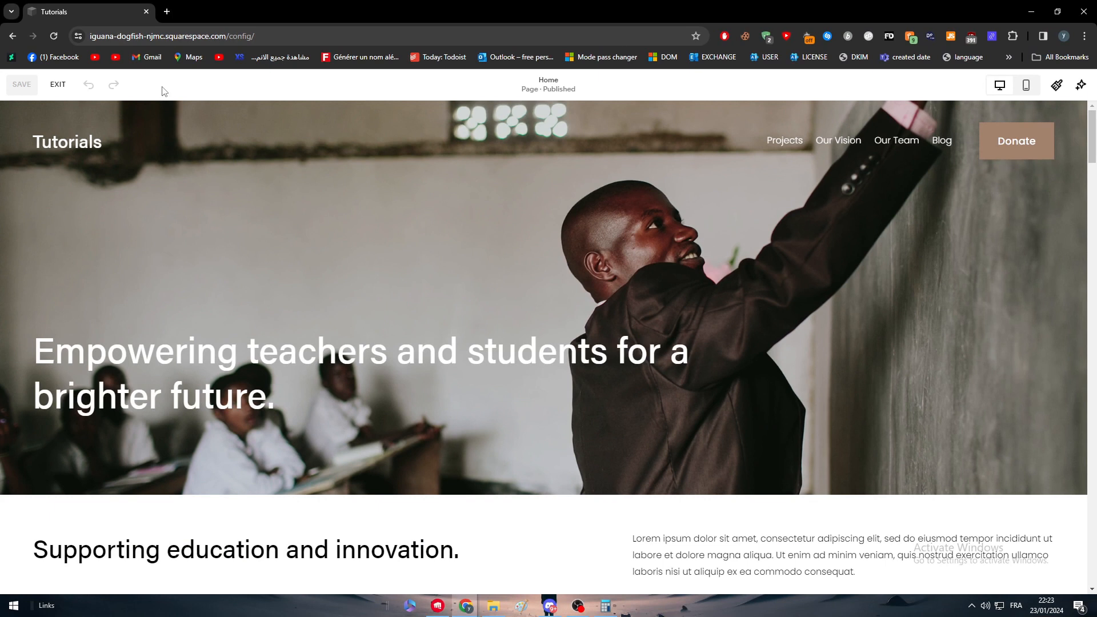
mouse_move(471, 151)
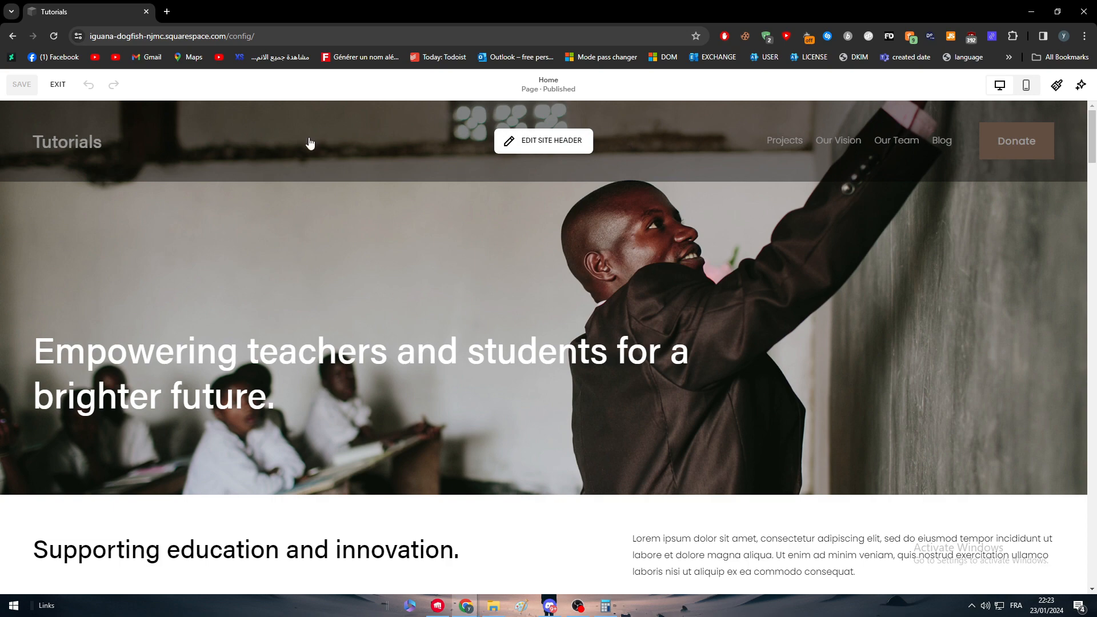
scroll(457, 320, "down", 6)
scroll(515, 400, "down", 6)
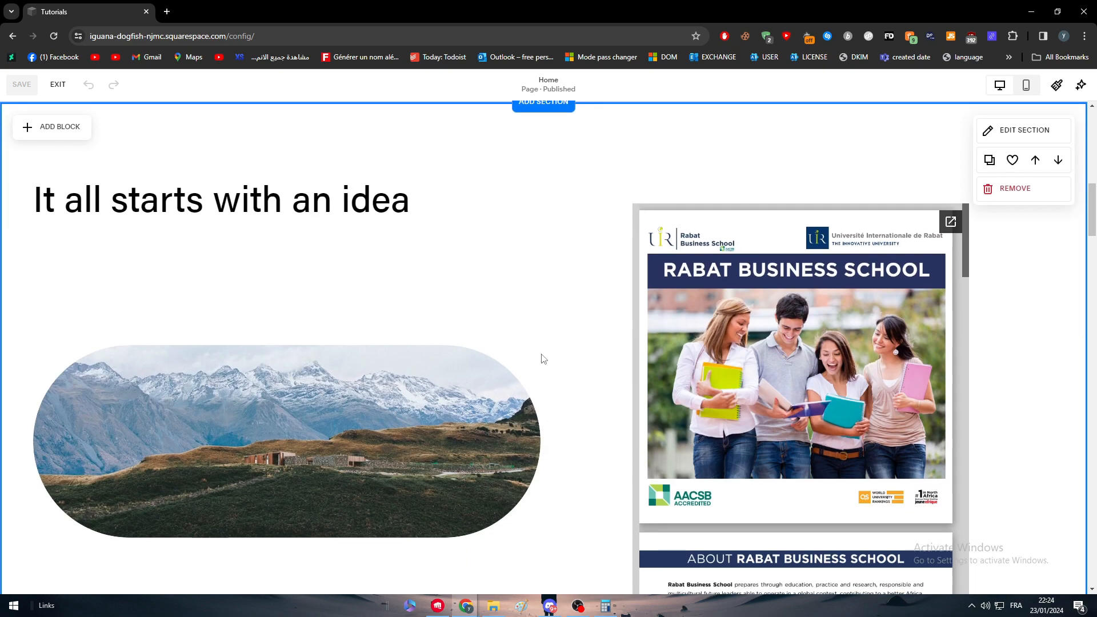
scroll(338, 304, "up", 3)
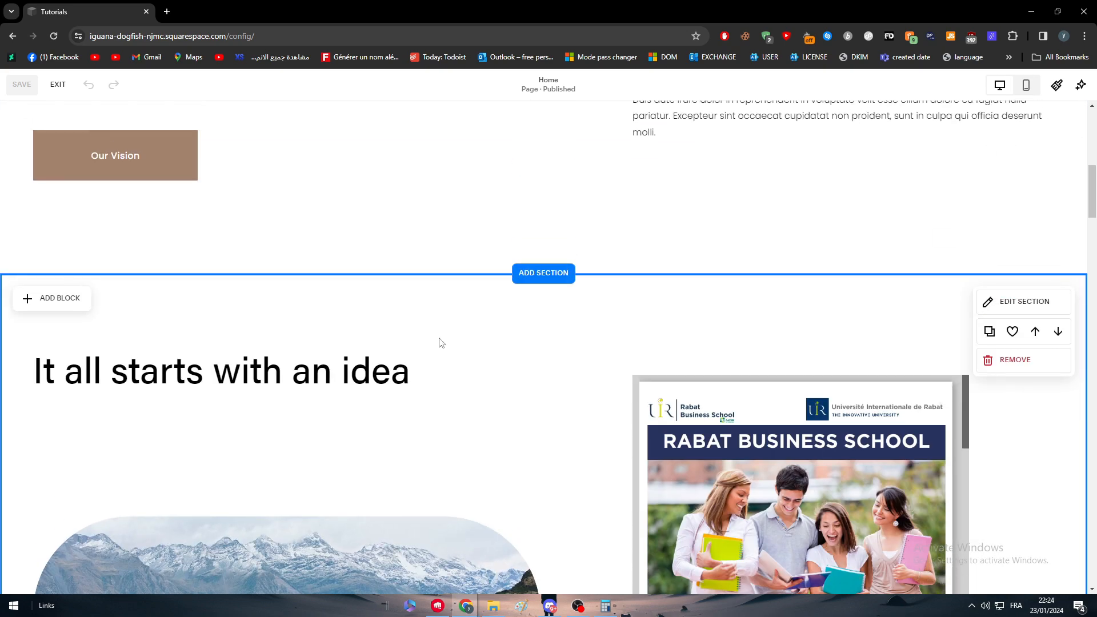
scroll(441, 342, "up", 9)
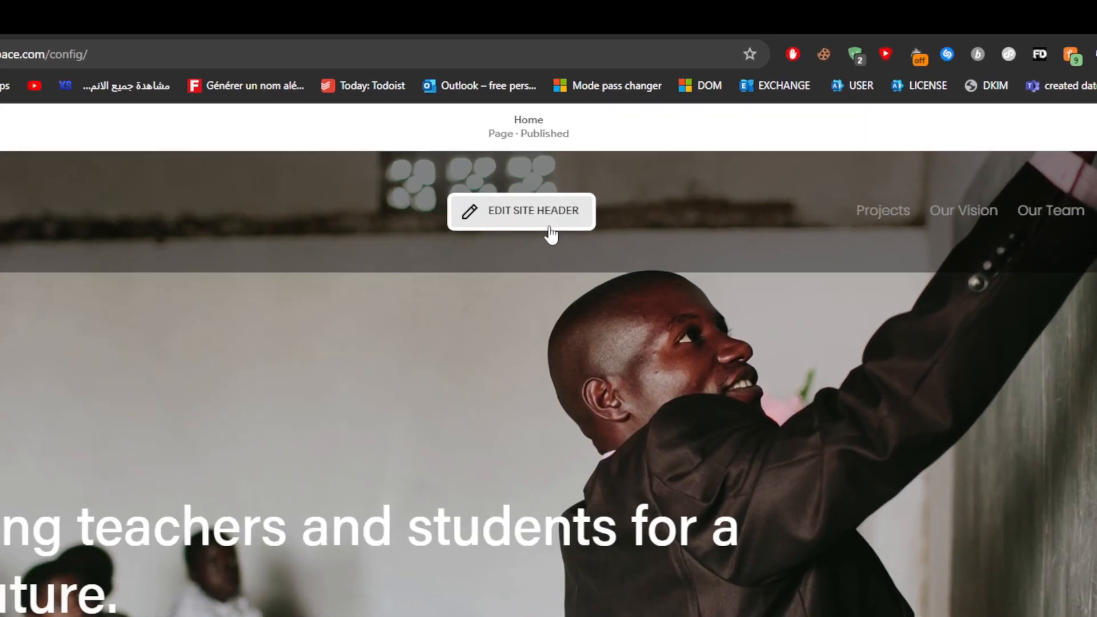
Open the site header's navigation for editing and show the site's full pages list
left_click(550, 232)
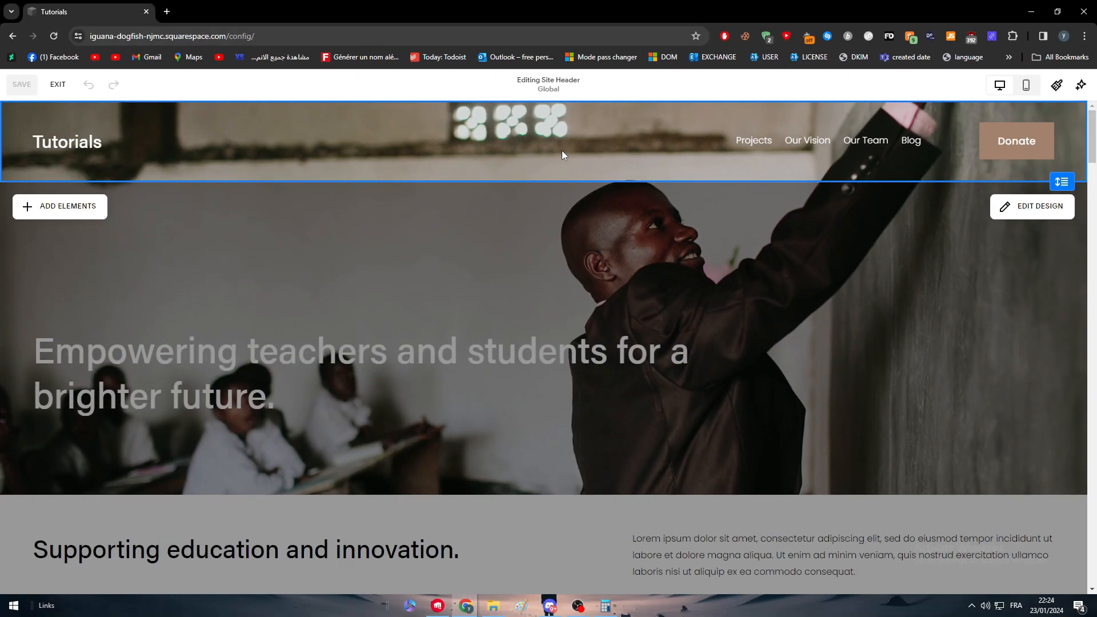
mouse_move(827, 214)
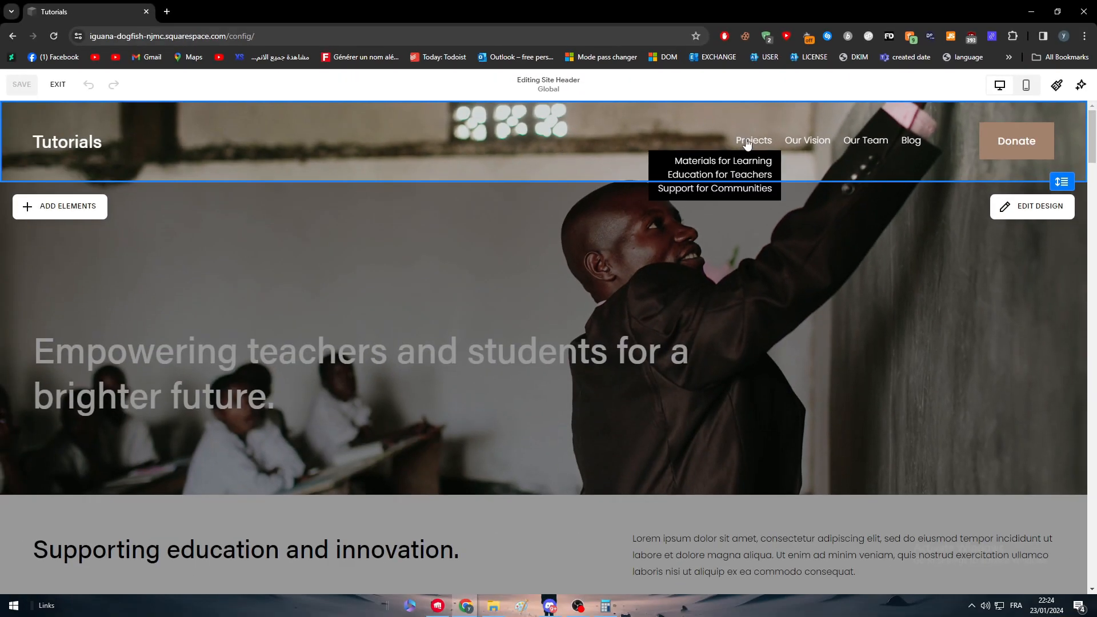
left_click(821, 142)
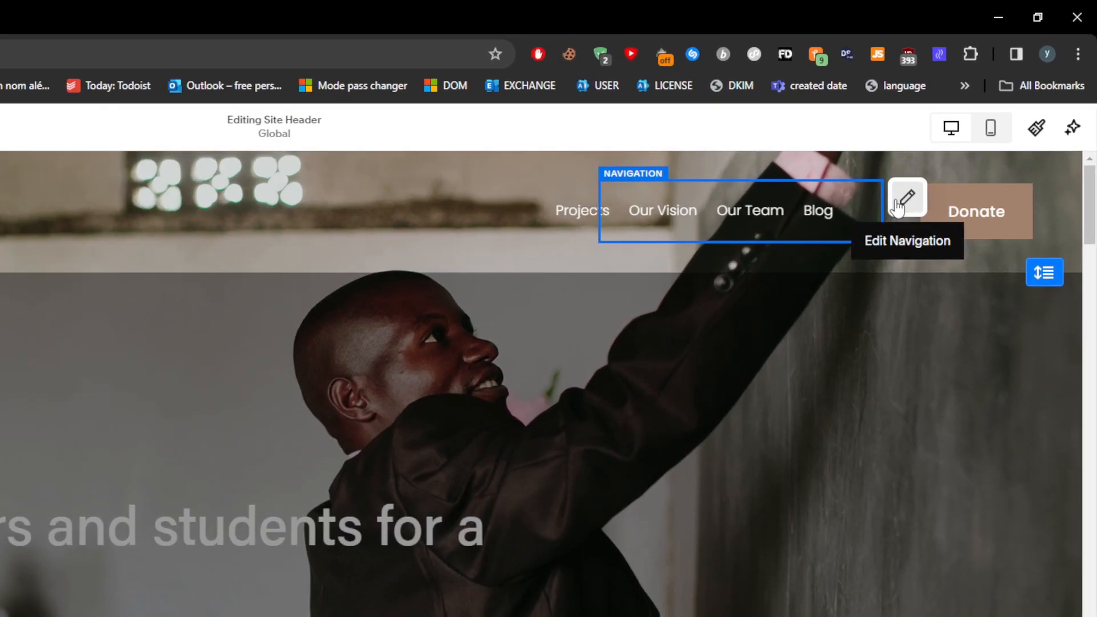
left_click(966, 135)
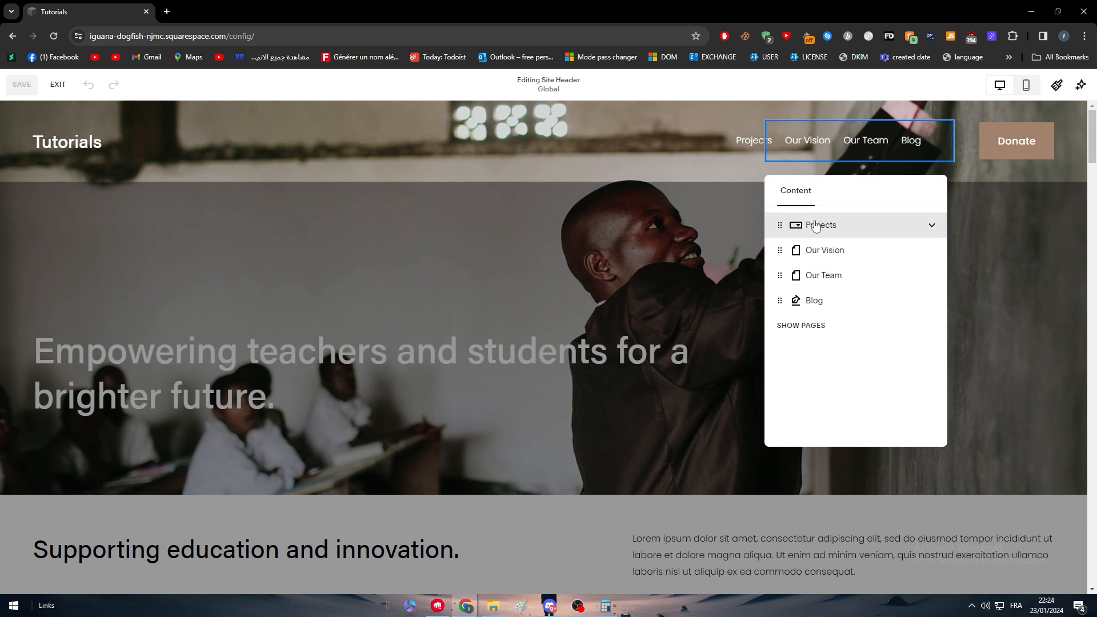
left_click(799, 329)
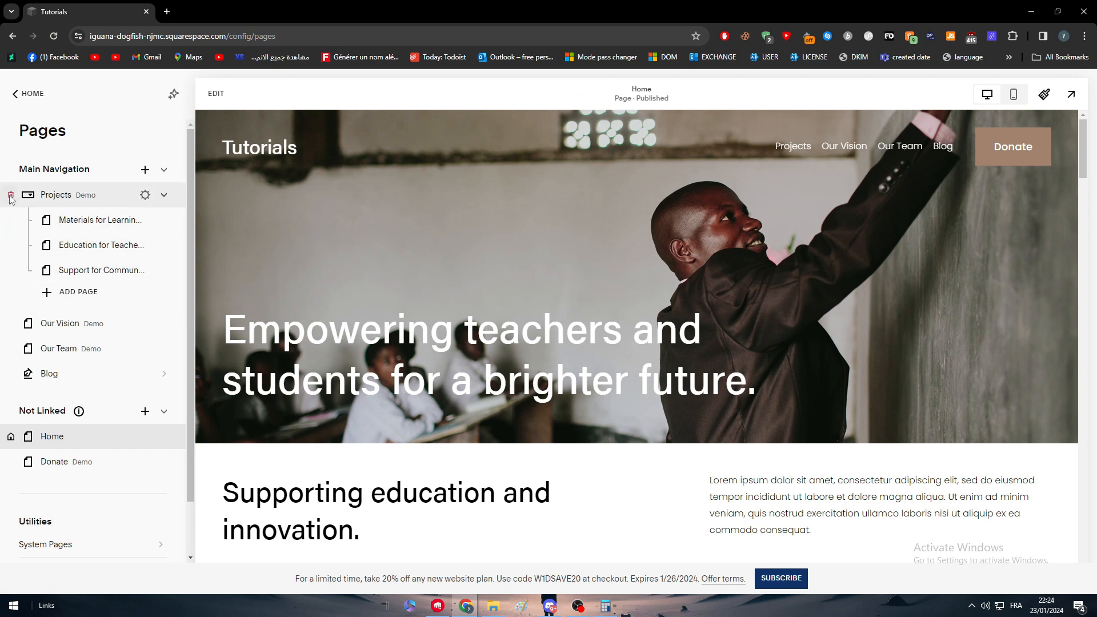
Remove the Projects dropdown and the Our Vision and Our Team pages from the main navigation
left_click(143, 195)
left_click(611, 360)
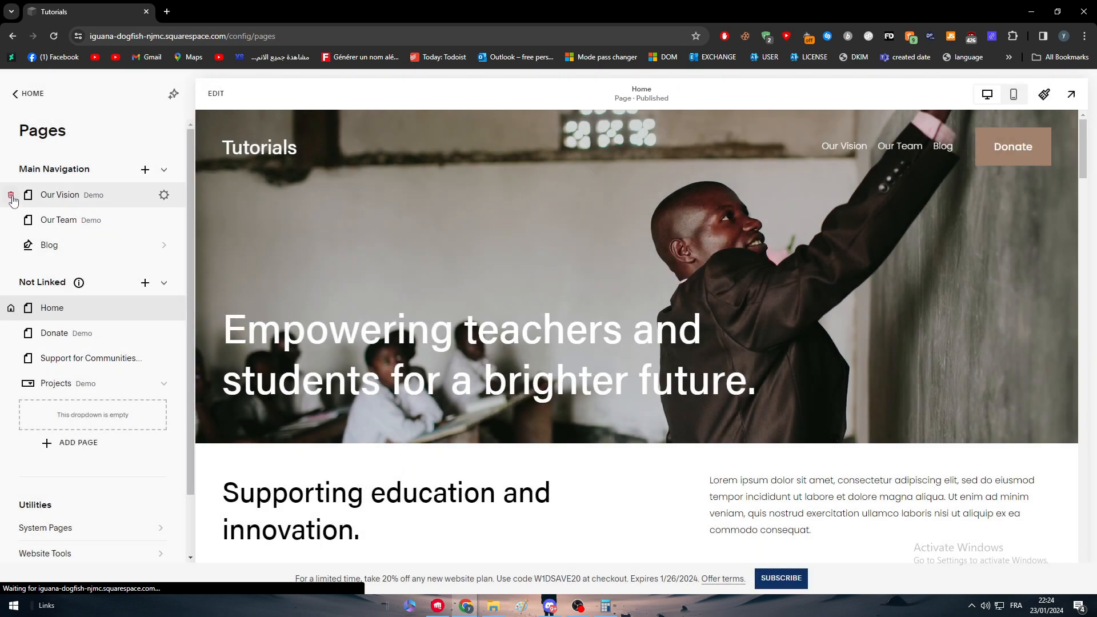
left_click(144, 194)
left_click(610, 365)
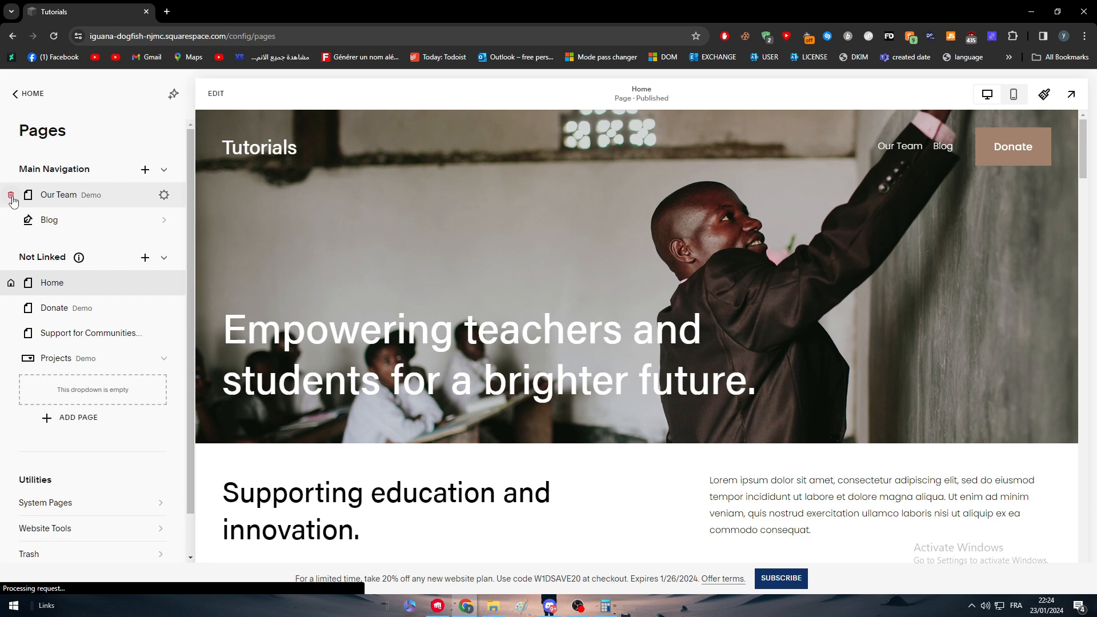
left_click(144, 195)
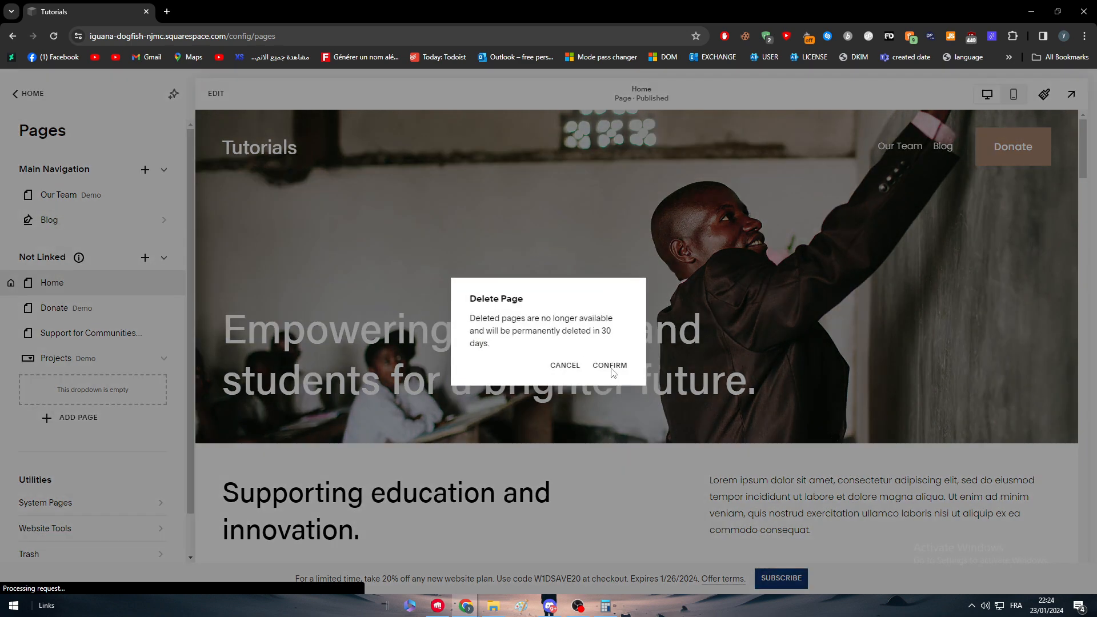
left_click(610, 367)
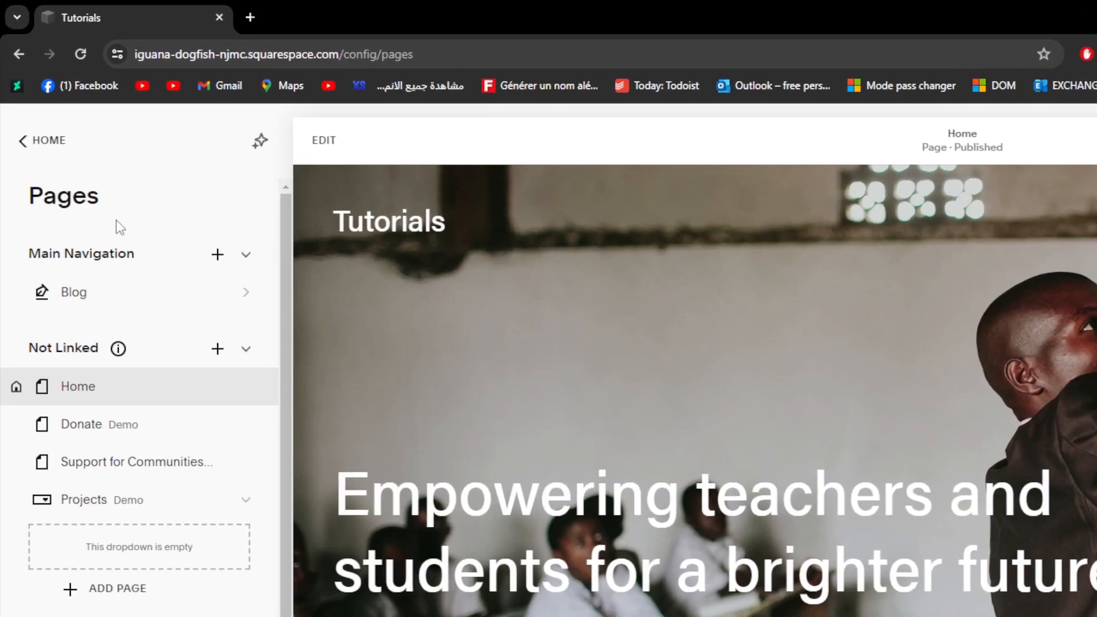
Add a blank page named Home to the main navigation
left_click(216, 266)
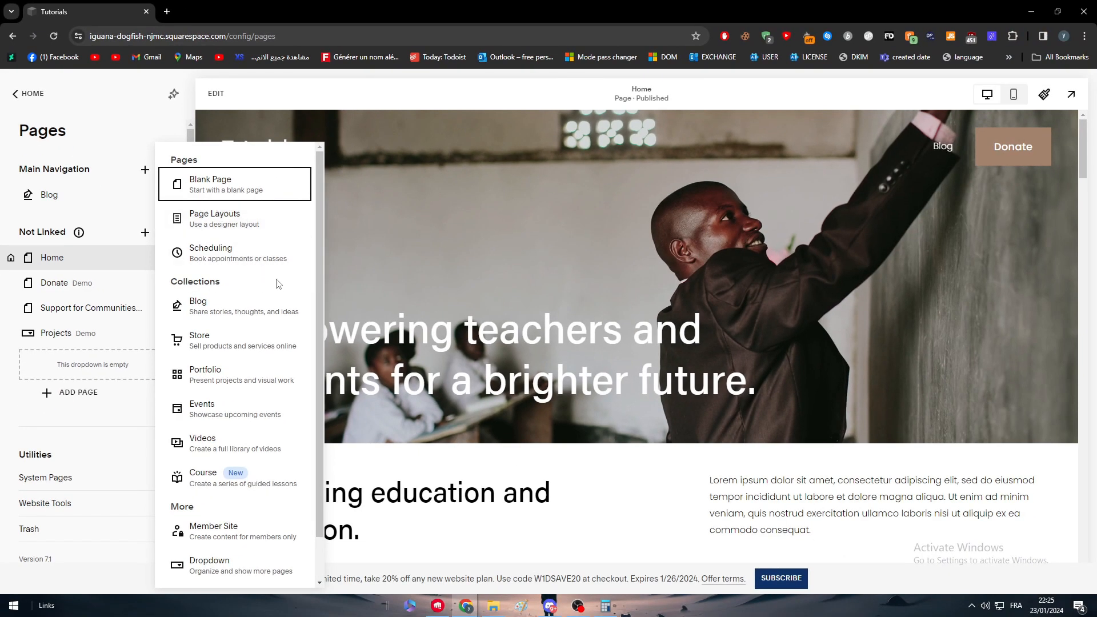
scroll(277, 283, "down", 1)
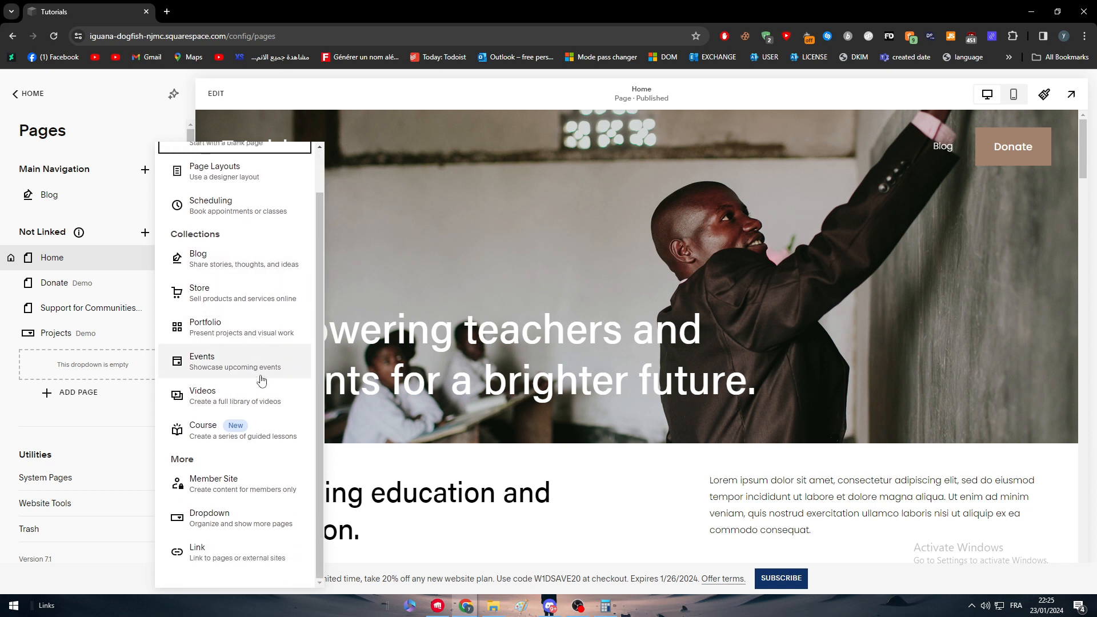
scroll(229, 354, "up", 1)
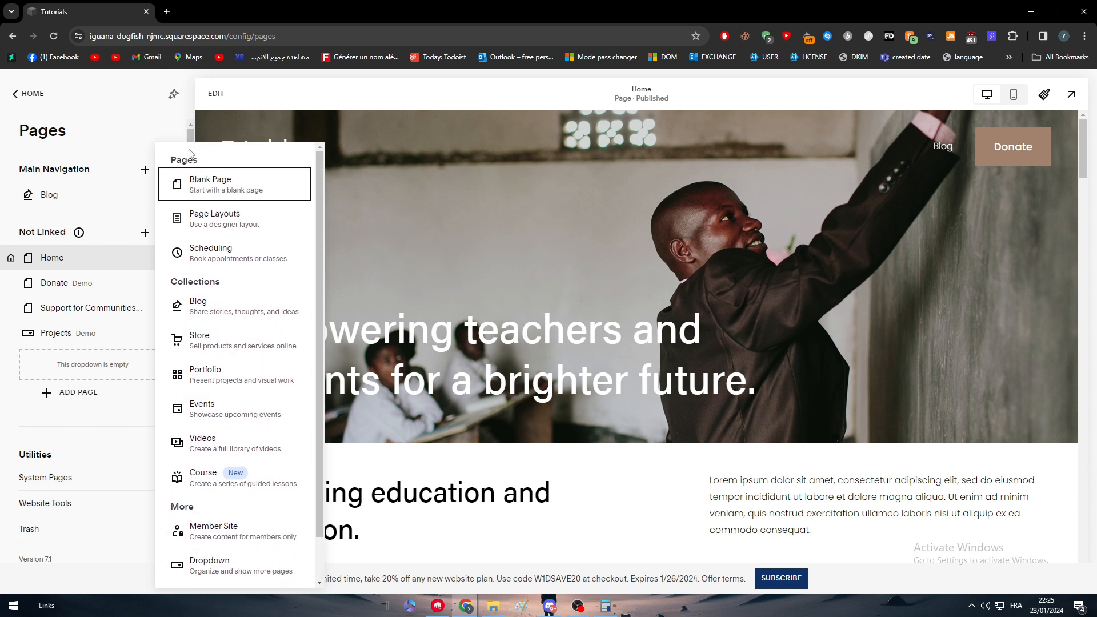
left_click(229, 189)
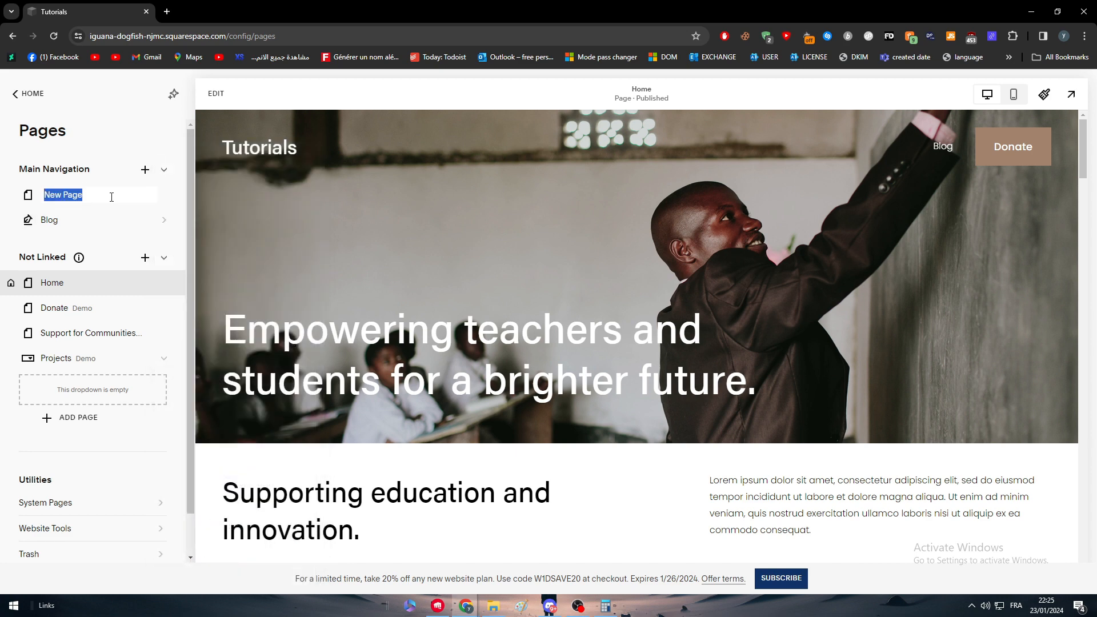
type("Home")
key("Return")
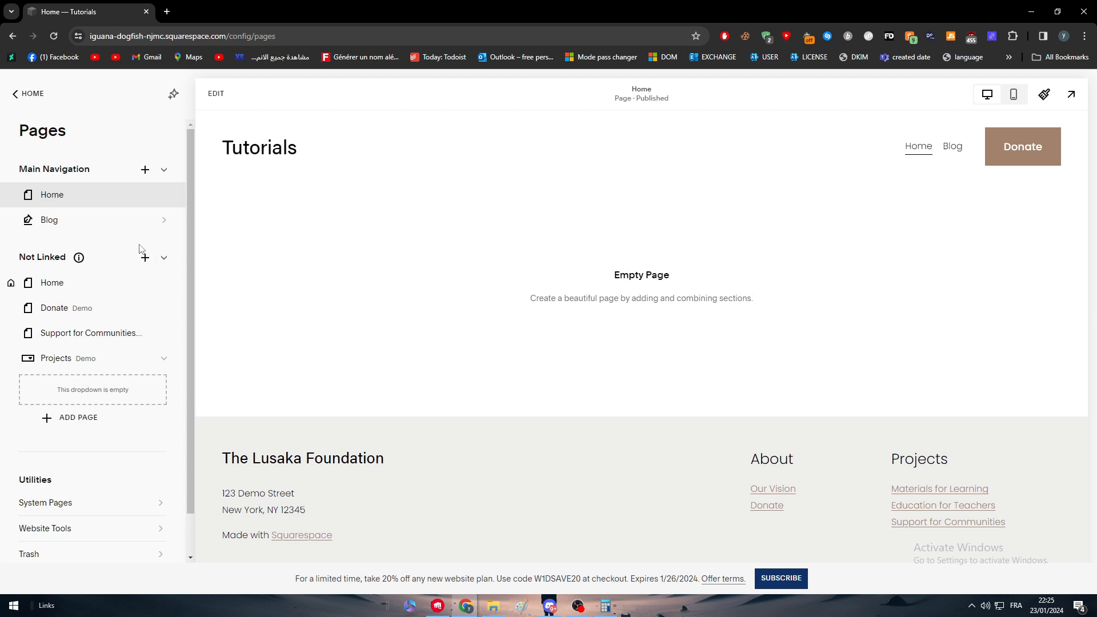
Add a blank page named Sport to the main navigation
left_click(144, 172)
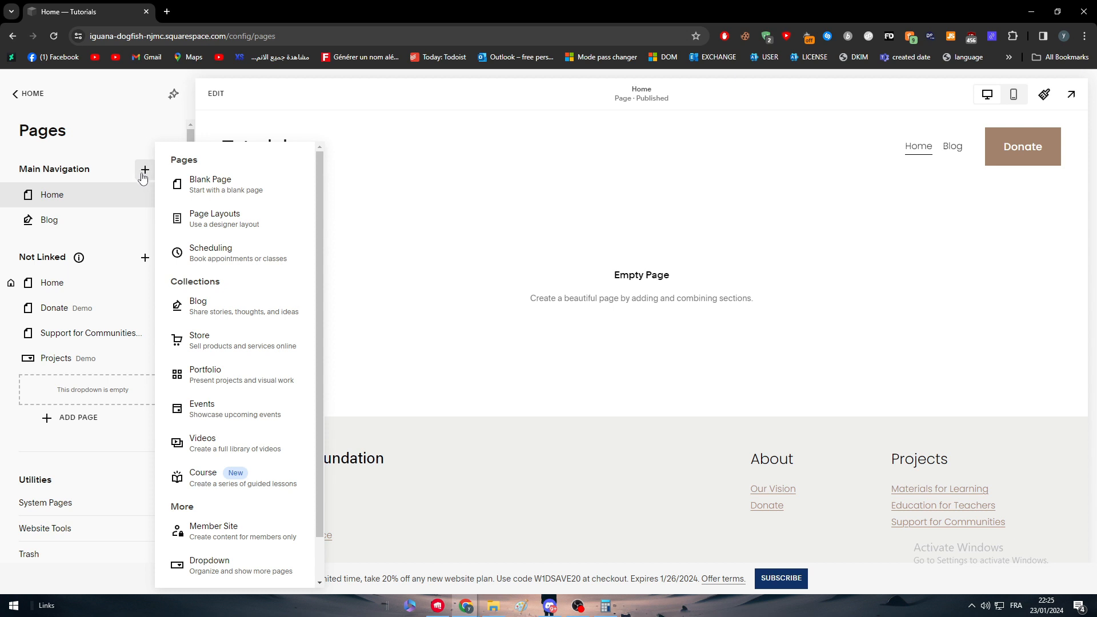
left_click(183, 184)
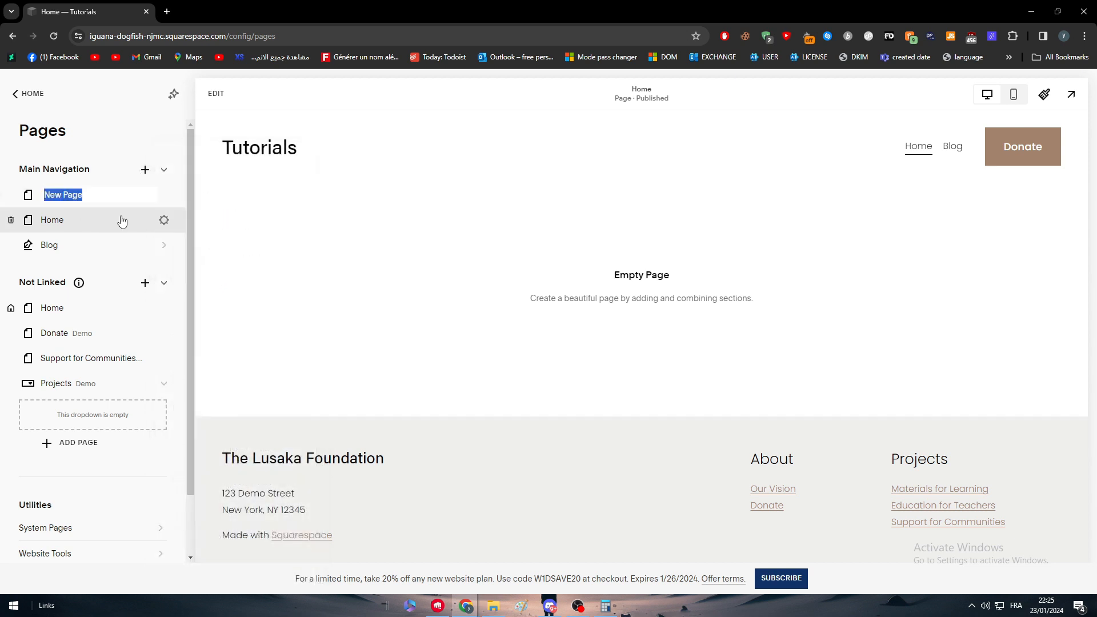
type("Sport")
key("Return")
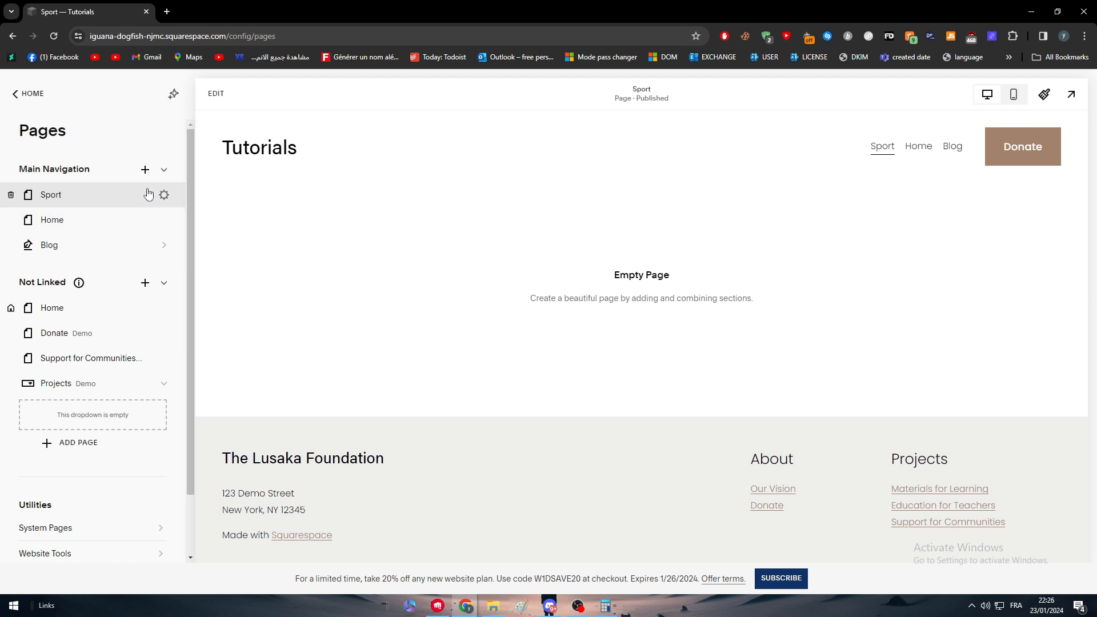
Add a blank page named Football to the main navigation
left_click(145, 169)
left_click(189, 184)
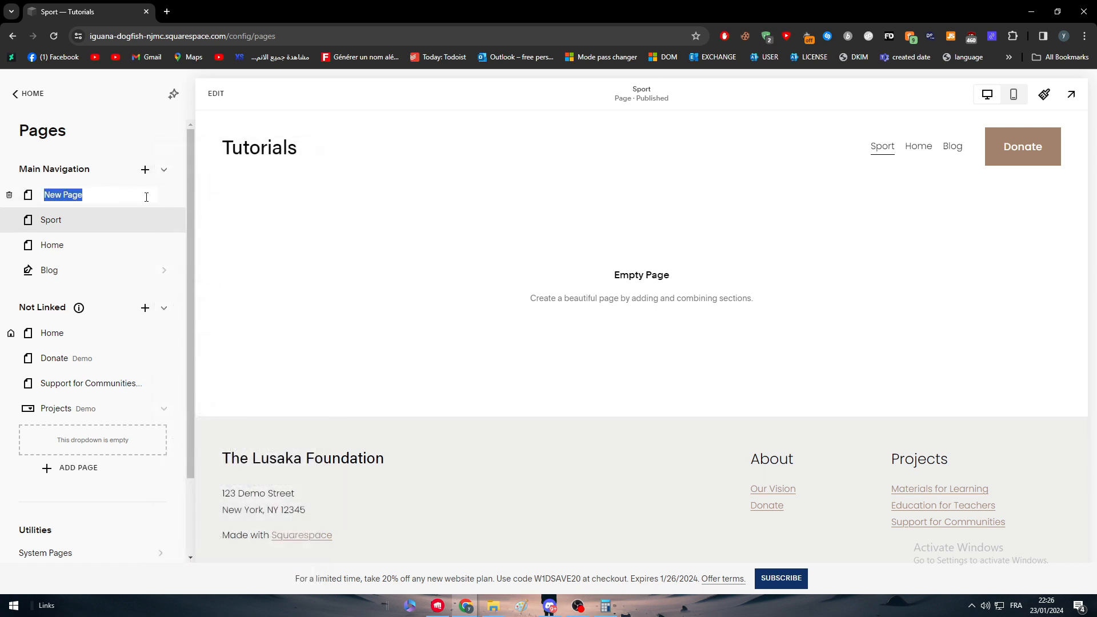
type("Football")
left_click(145, 169)
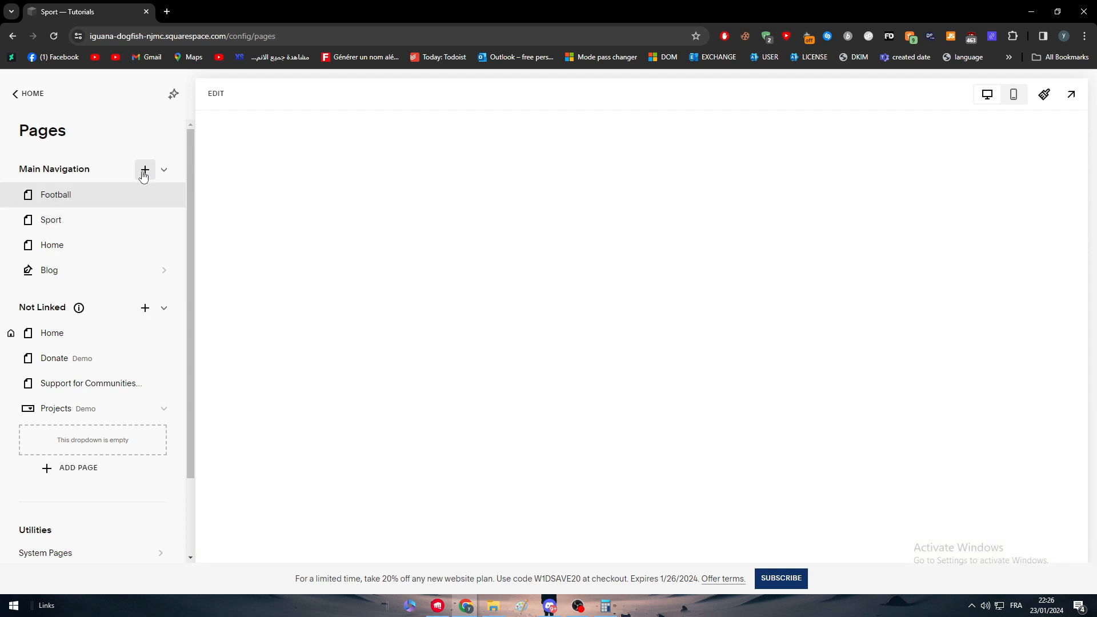
Add a blank page named Tennis to the main navigation
left_click(146, 169)
left_click(186, 184)
type("Tennis")
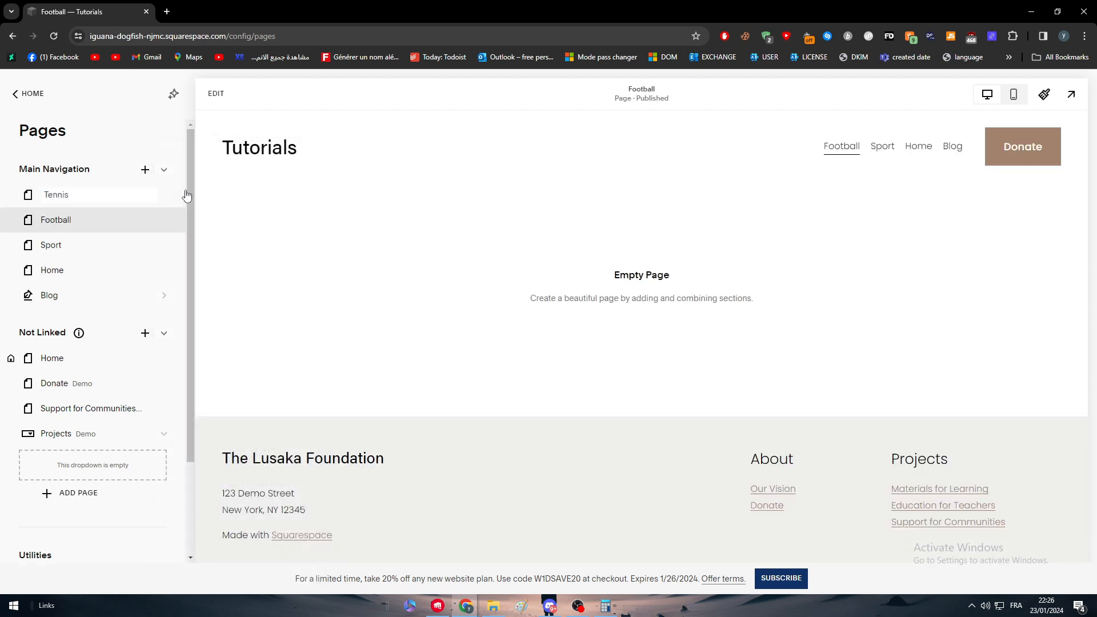
left_click(145, 170)
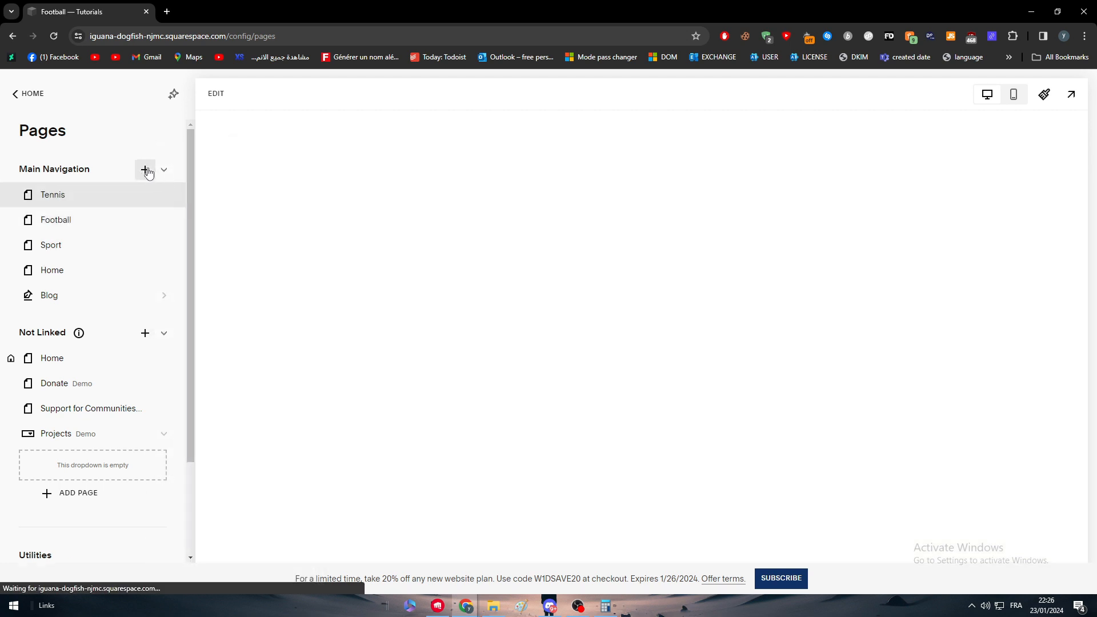
Add a blank page named Basketball to the main navigation and open the Tennis page from the site header
left_click(145, 169)
left_click(187, 184)
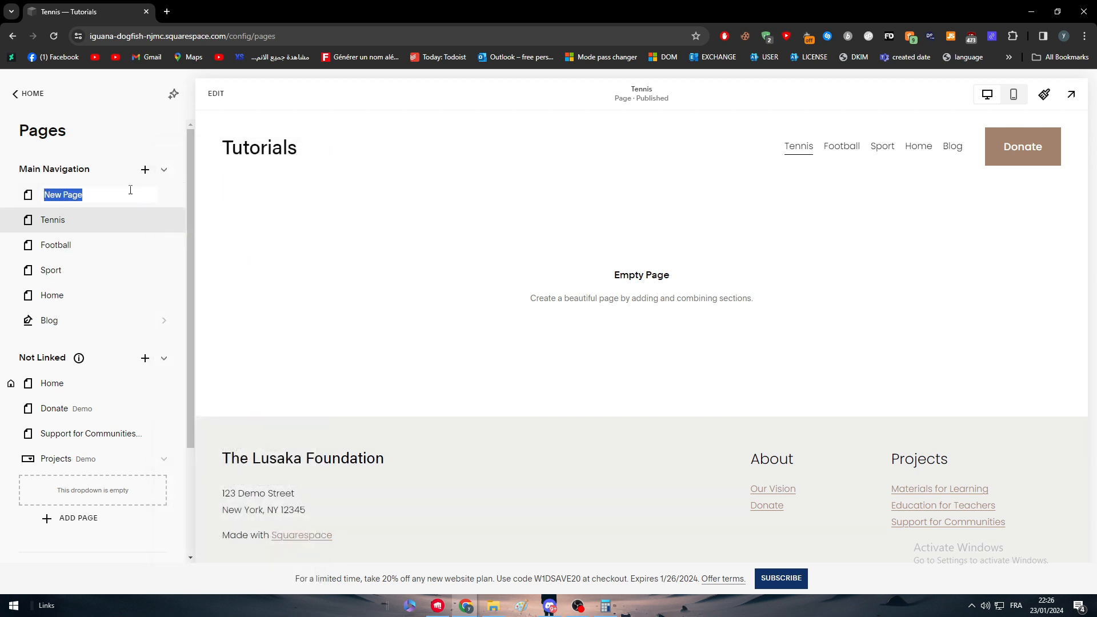
type("Basketball")
key("Return")
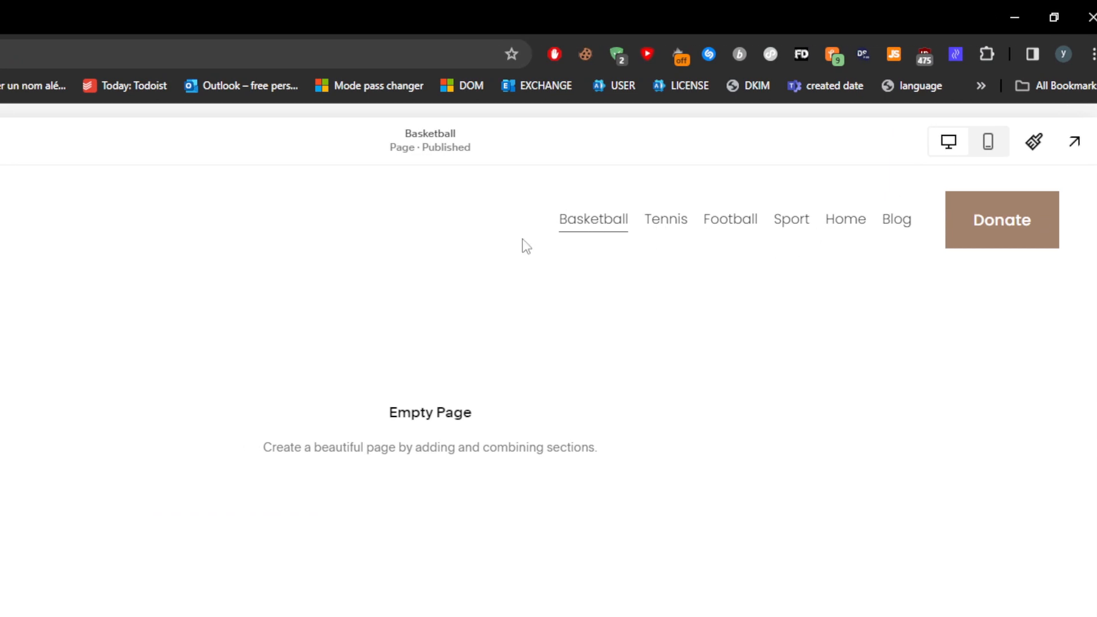
left_click(692, 226)
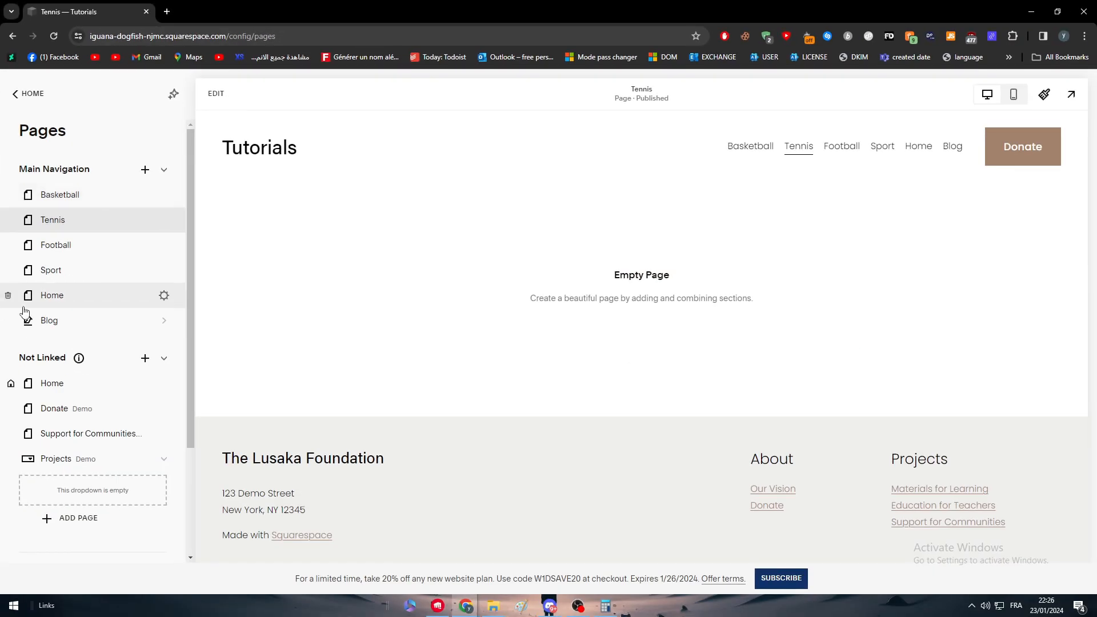
Reorder the main navigation so Home comes first, followed by Sport and Football, ahead of Basketball and Tennis
left_click_drag(57, 298, 56, 193)
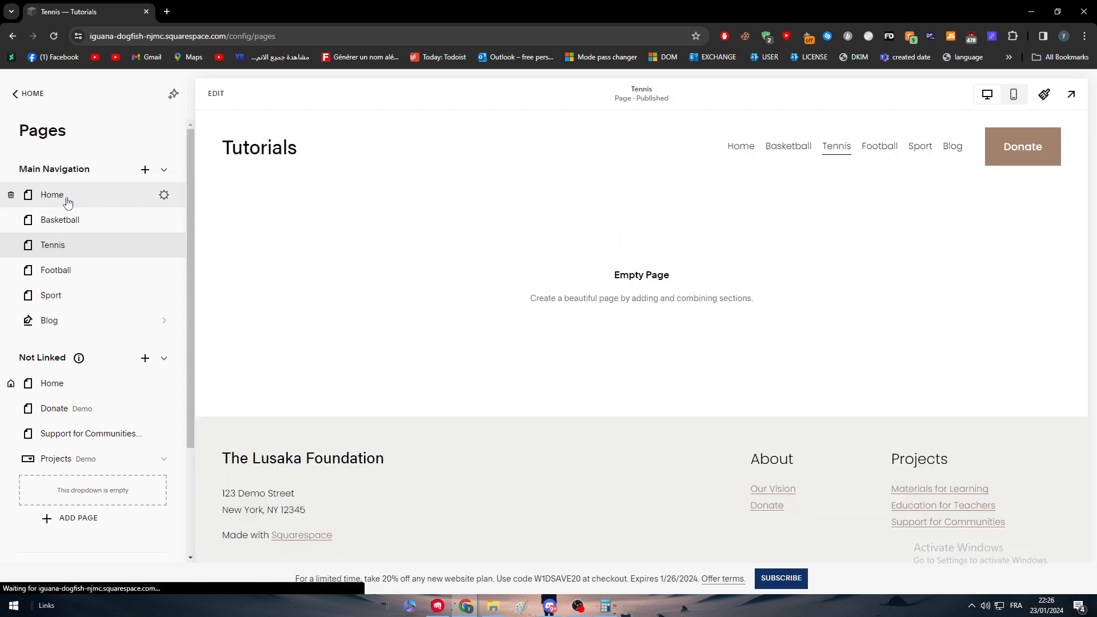
left_click_drag(57, 295, 63, 218)
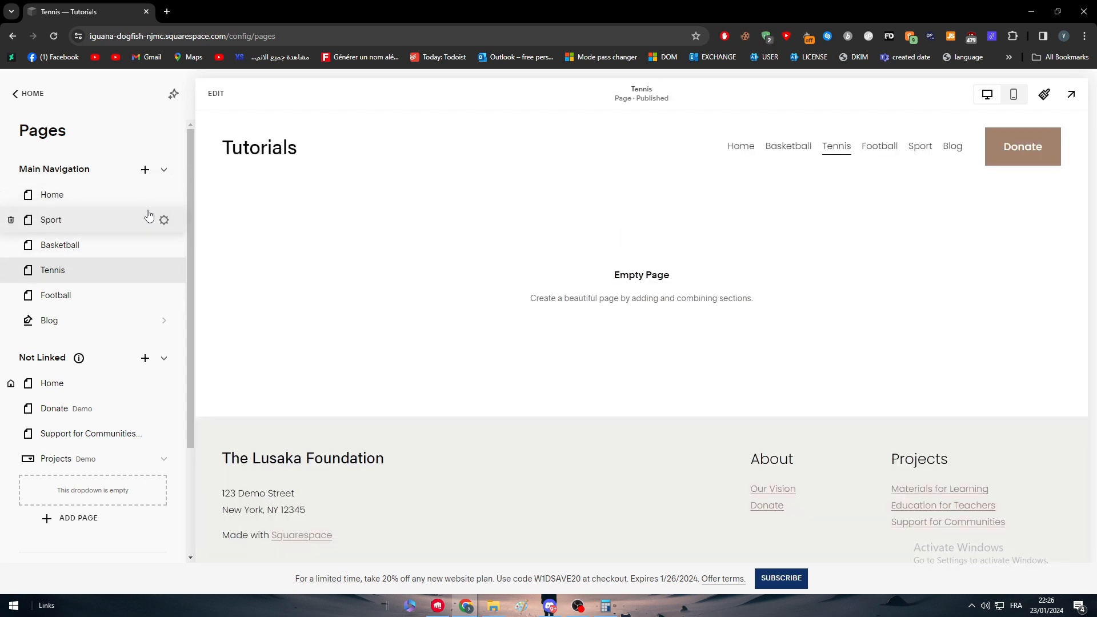
left_click_drag(68, 295, 92, 243)
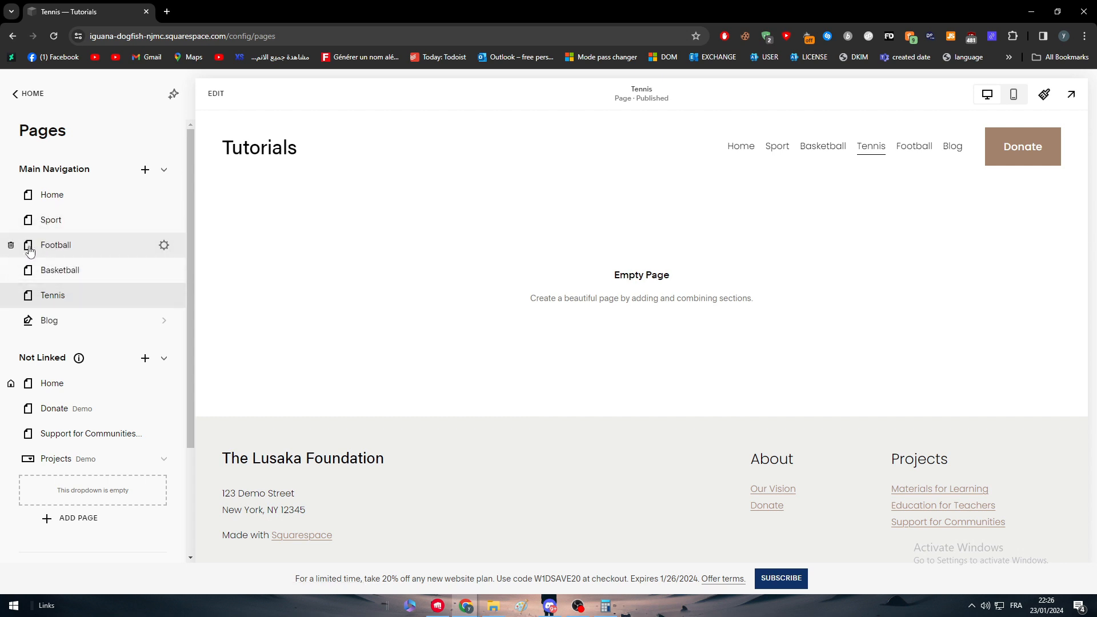
Review the general page settings of the Football page and close them without changes
left_click(156, 246)
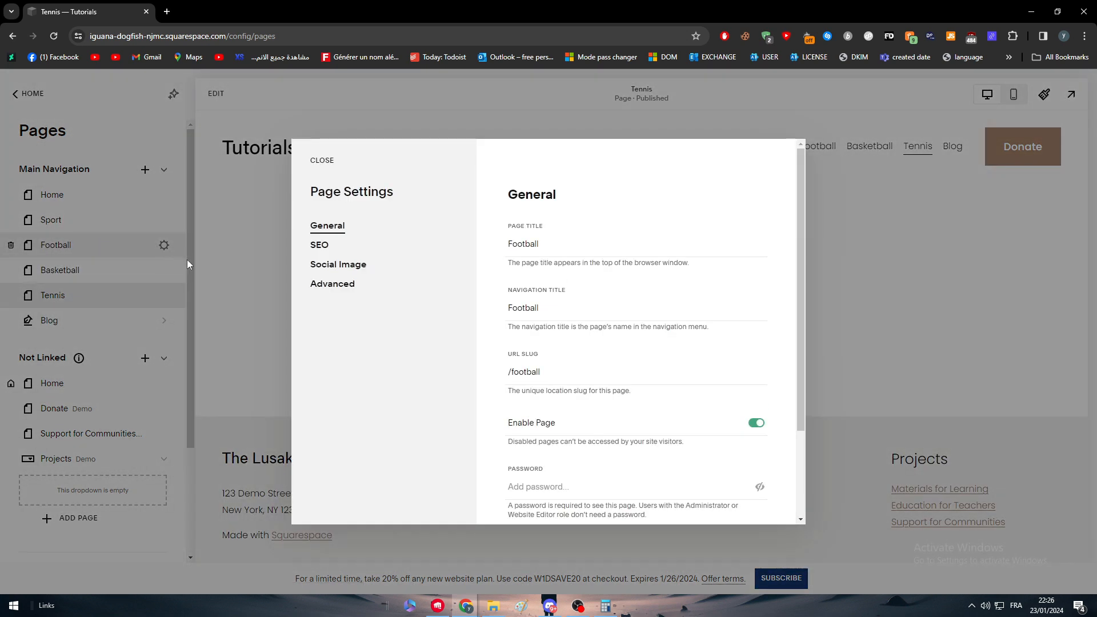
scroll(536, 273, "down", 2)
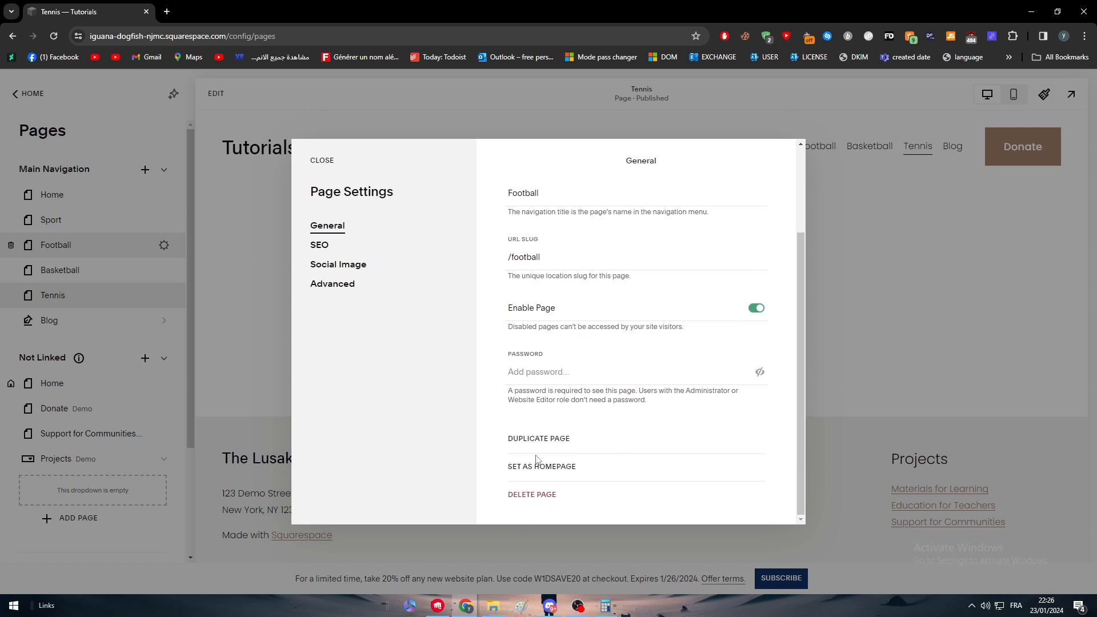
left_click(181, 367)
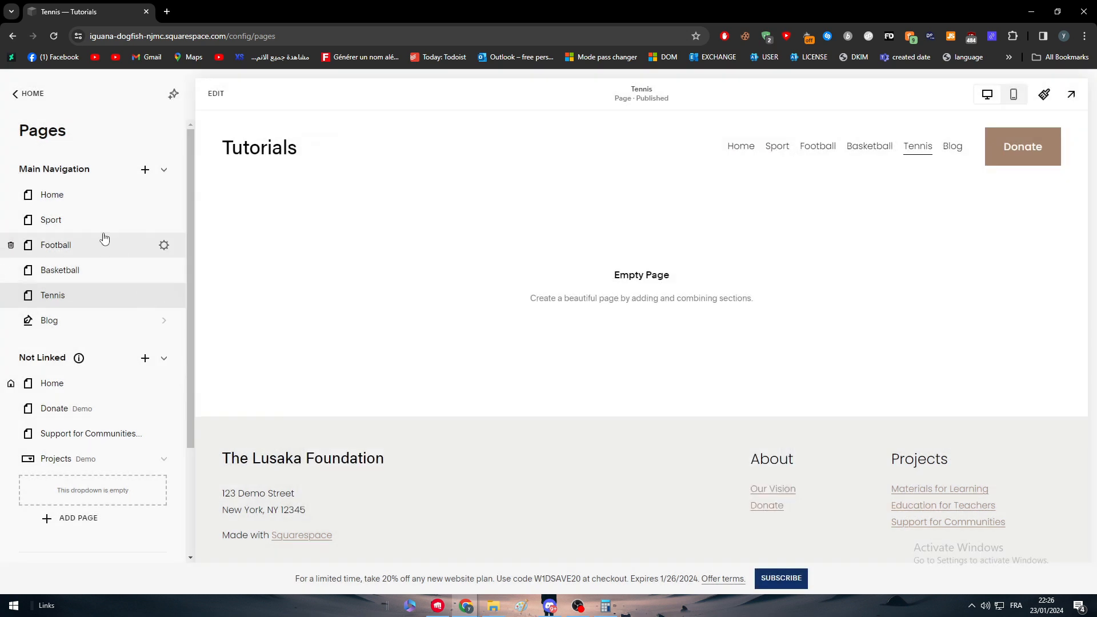
left_click_drag(104, 239, 42, 244)
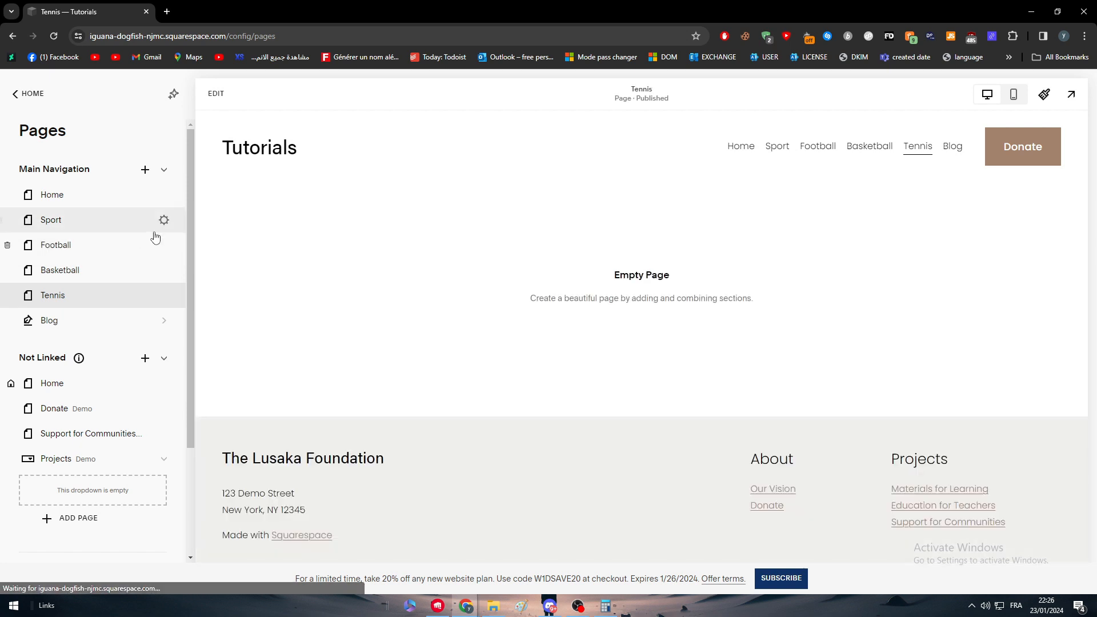
left_click(166, 173)
left_click(166, 173)
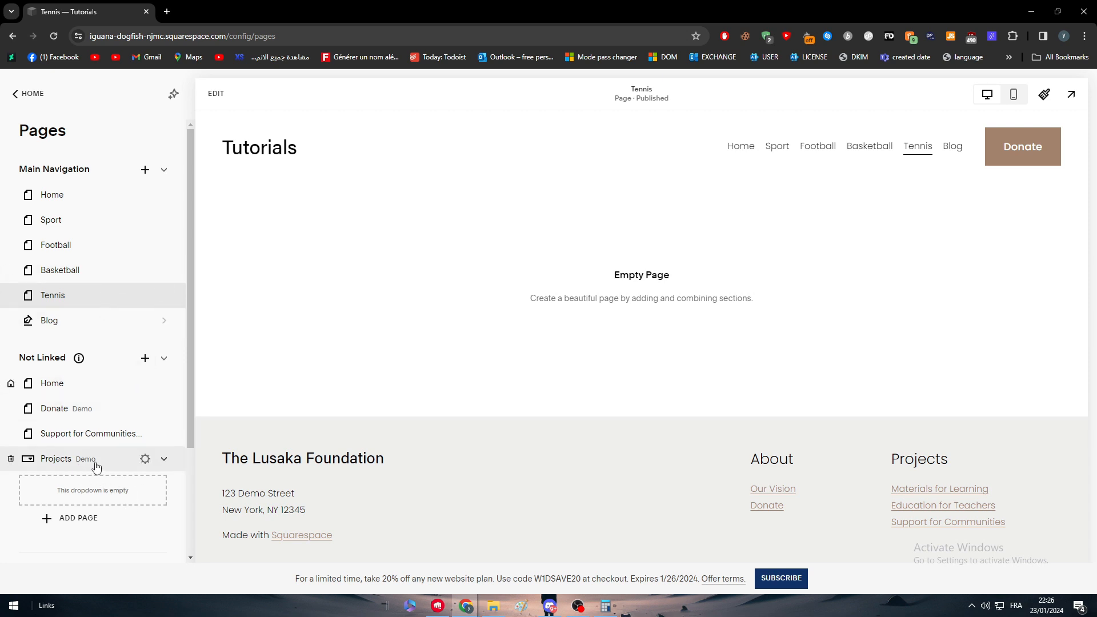
Add a dropdown named Sport to the main navigation
left_click(146, 169)
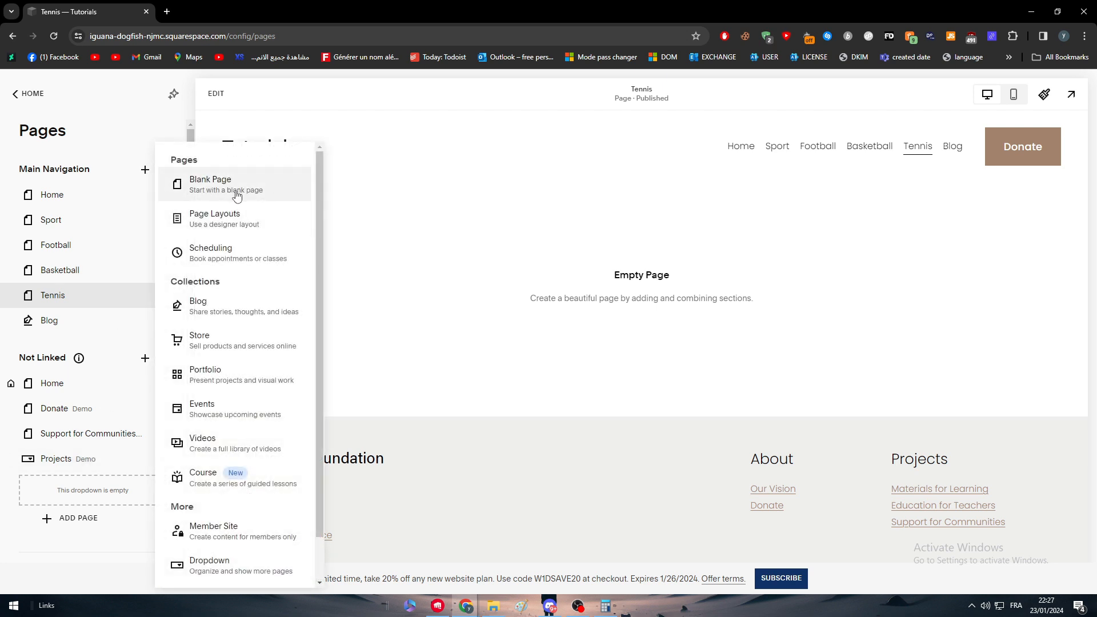
scroll(240, 196, "down", 1)
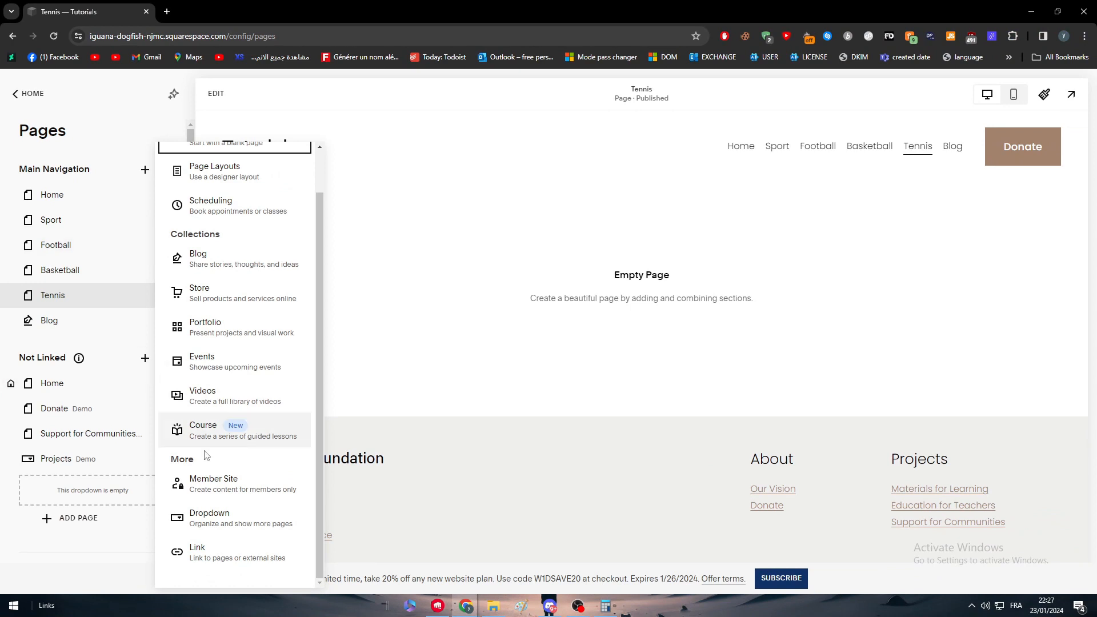
left_click(217, 518)
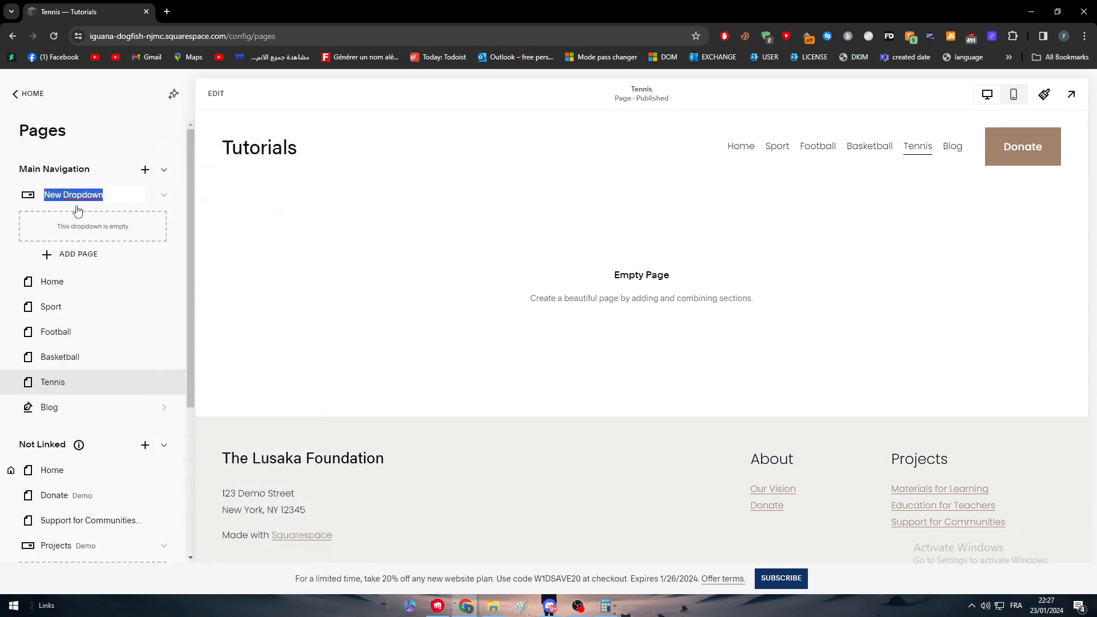
type("Sport")
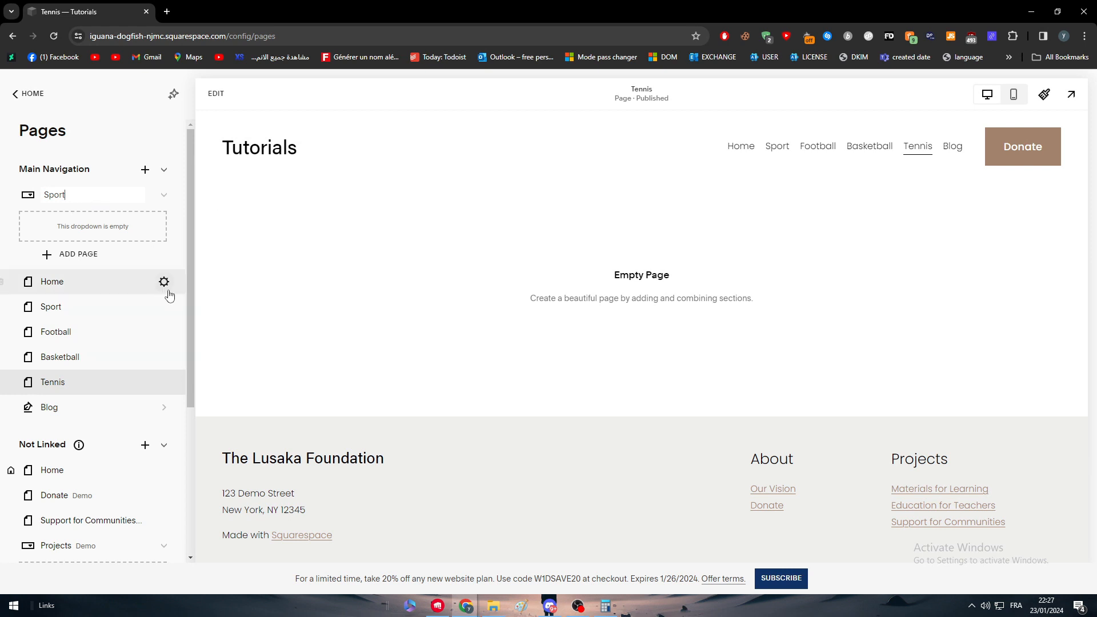
key("Return")
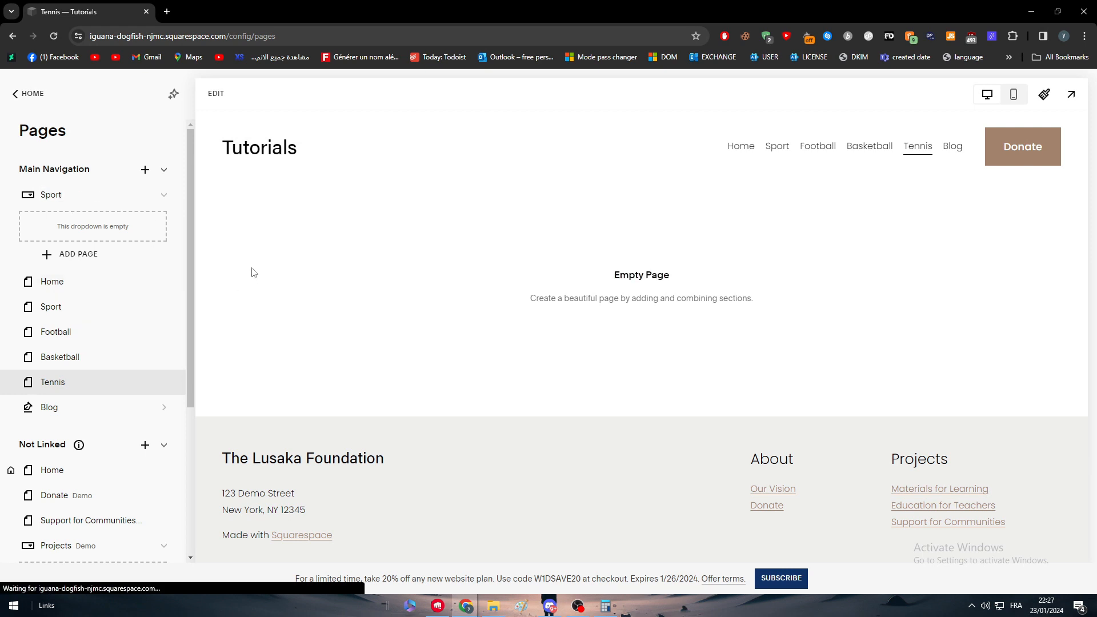
Nest Football, Basketball and Tennis in that order inside the Sport dropdown and place the dropdown below Home
left_click_drag(68, 384, 74, 223)
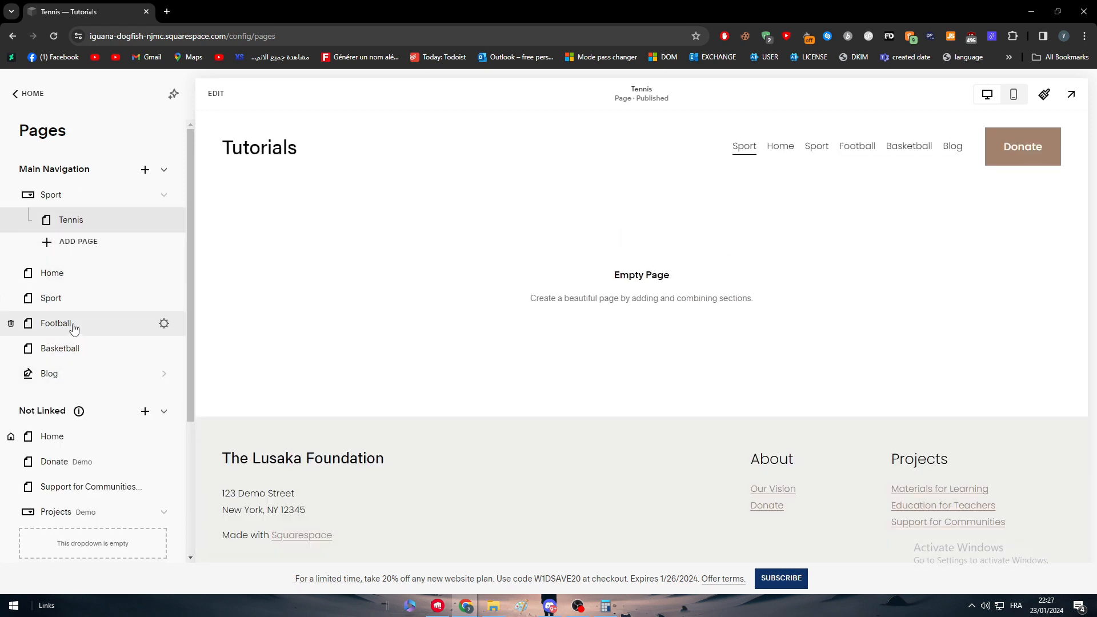
left_click_drag(73, 324, 110, 225)
left_click_drag(66, 355, 111, 240)
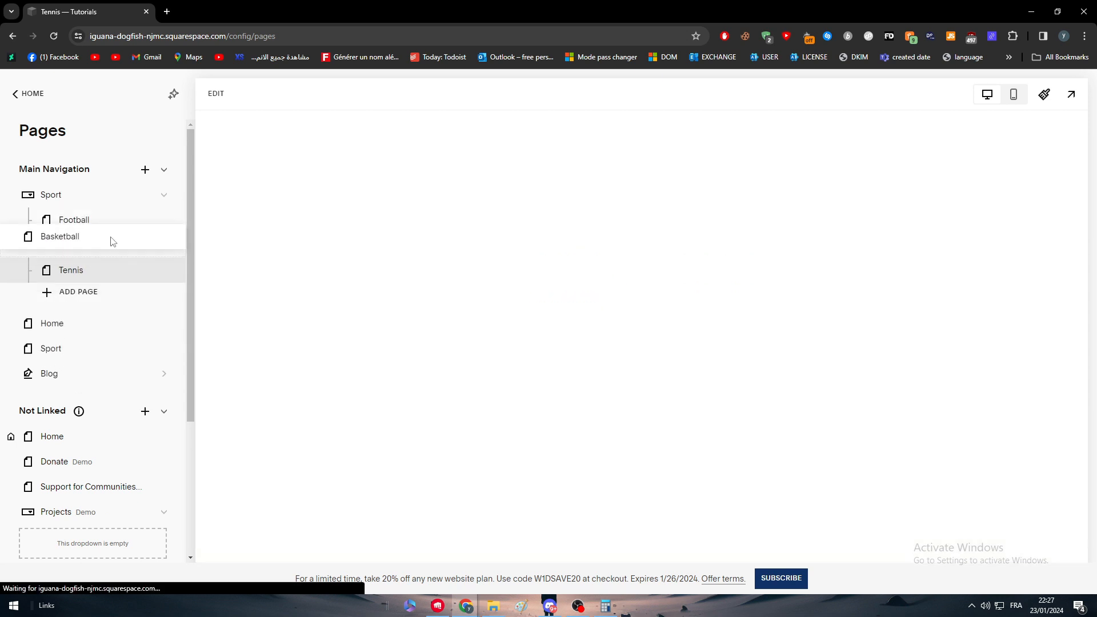
left_click_drag(78, 200, 77, 332)
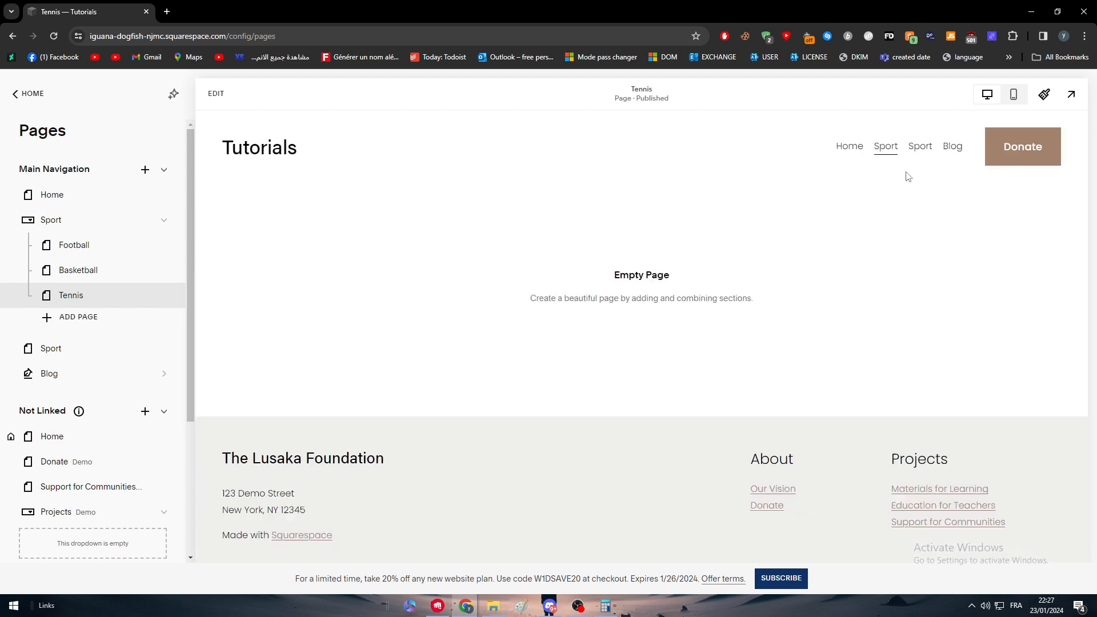
Delete the separate blank Sport page from the main navigation
left_click(68, 357)
left_click(10, 349)
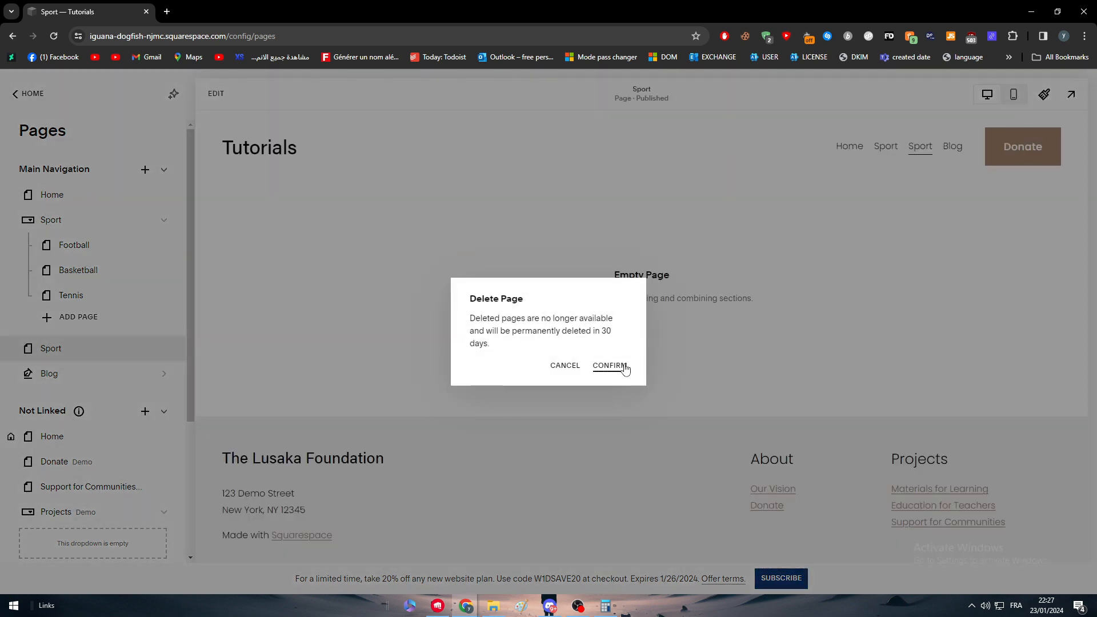
left_click(609, 365)
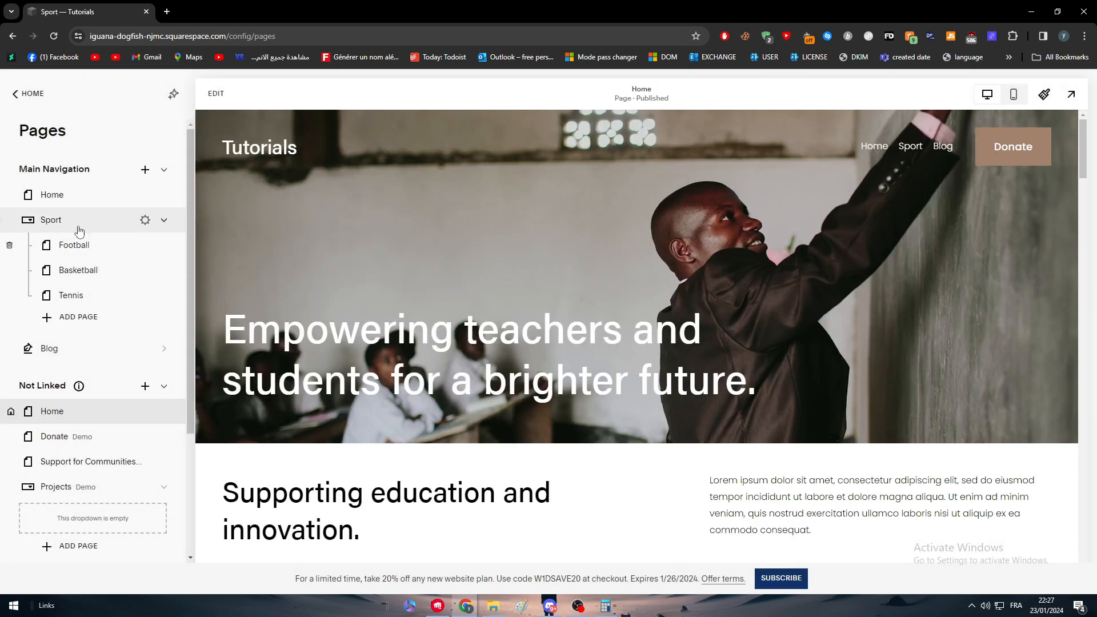
Set the Home page in the main navigation as the site's homepage
left_click(75, 205)
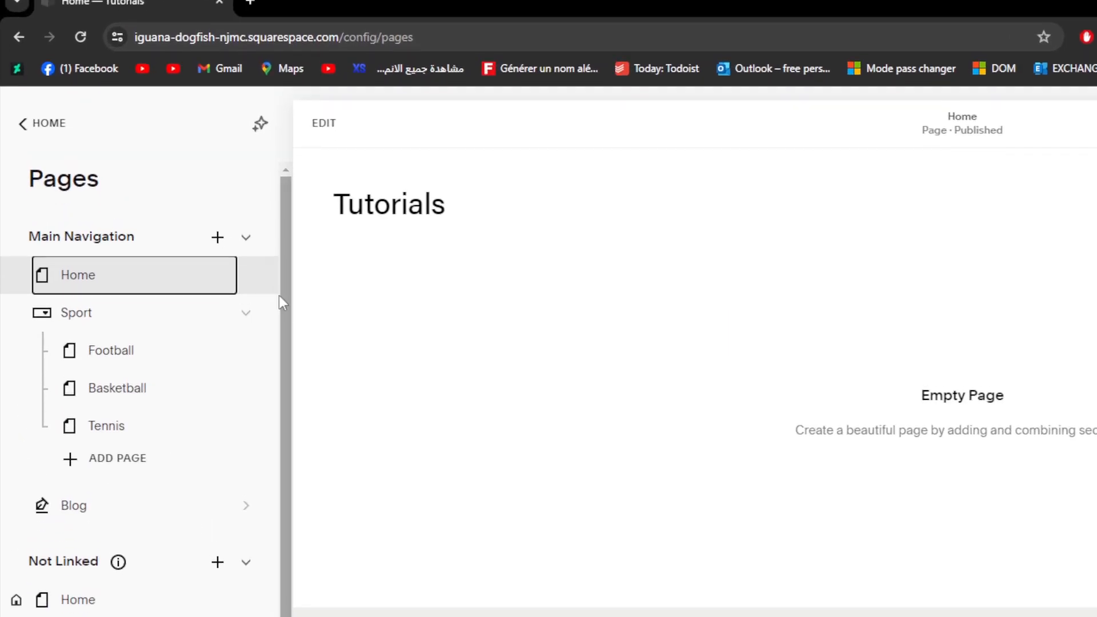
left_click(164, 195)
scroll(892, 583, "down", 3)
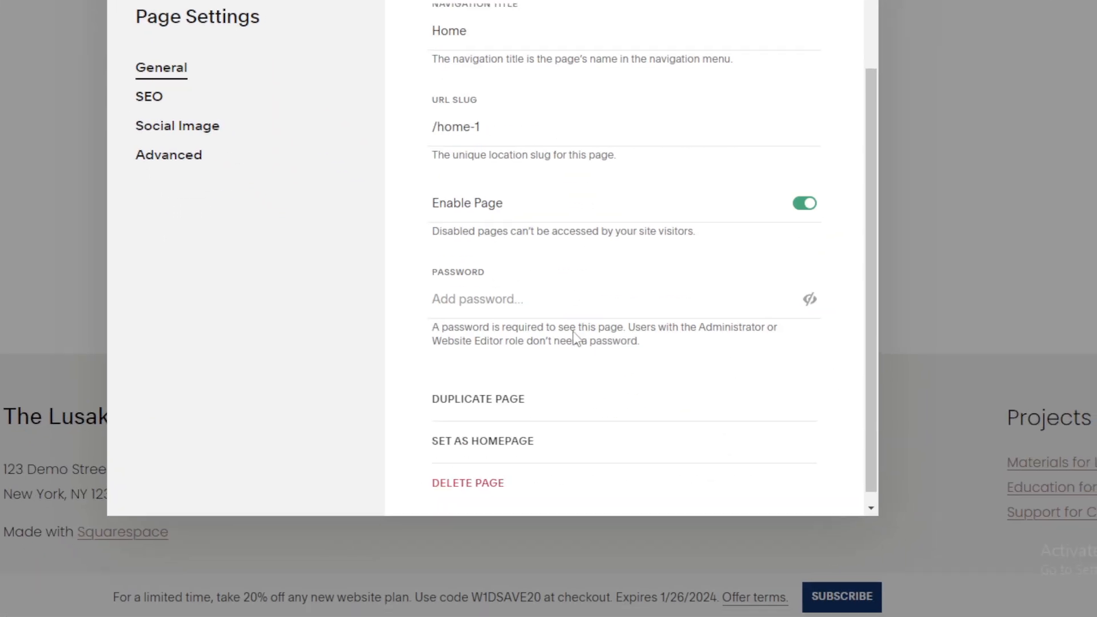
left_click(550, 393)
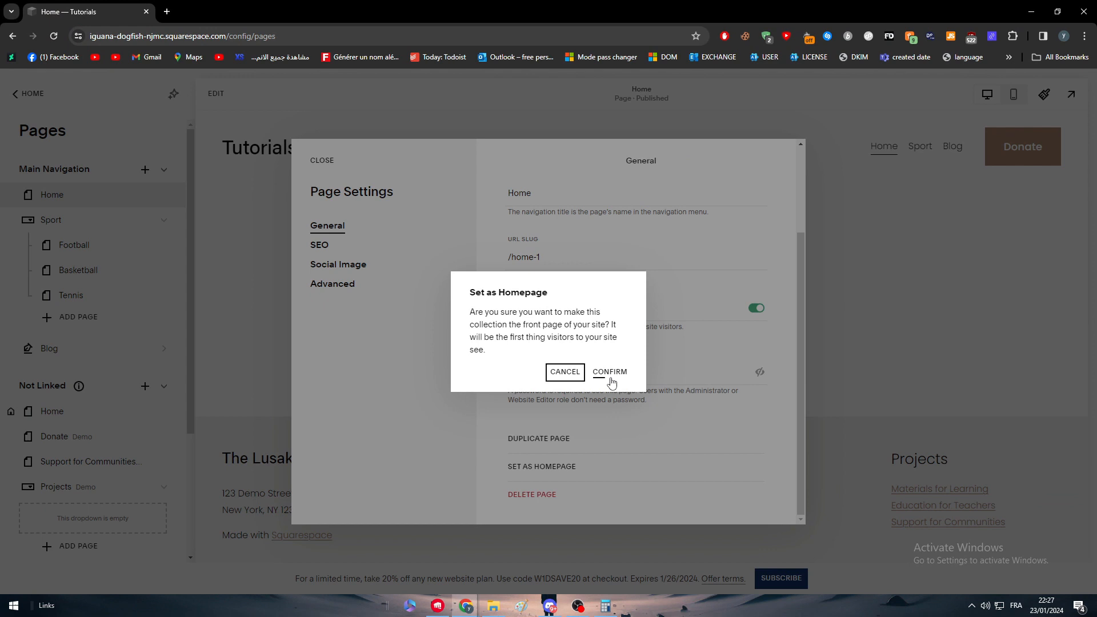
left_click(611, 375)
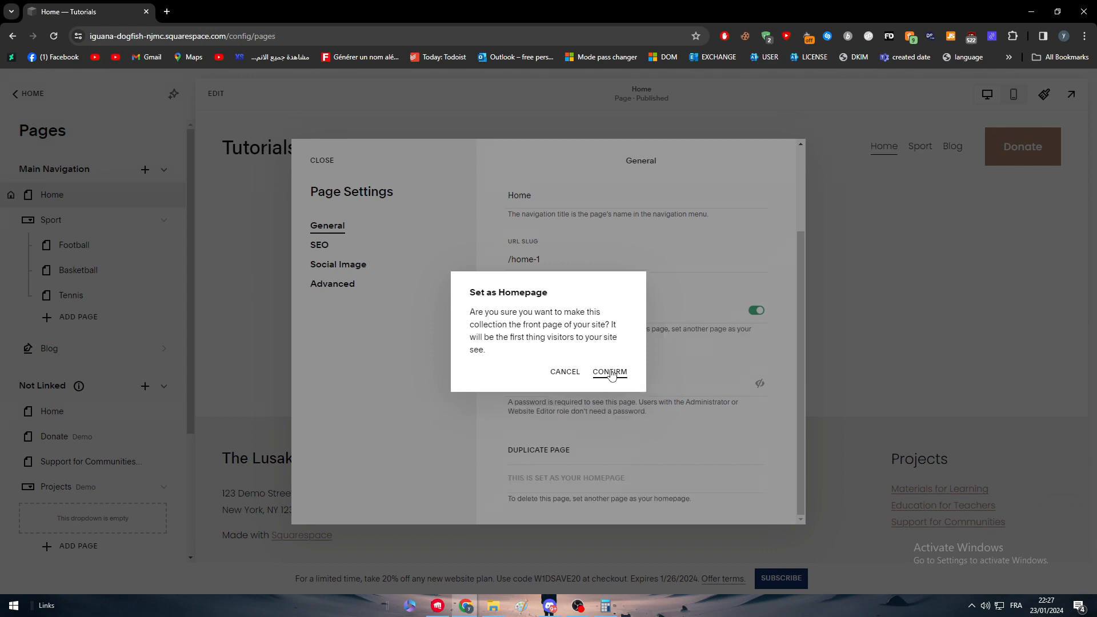
left_click(884, 276)
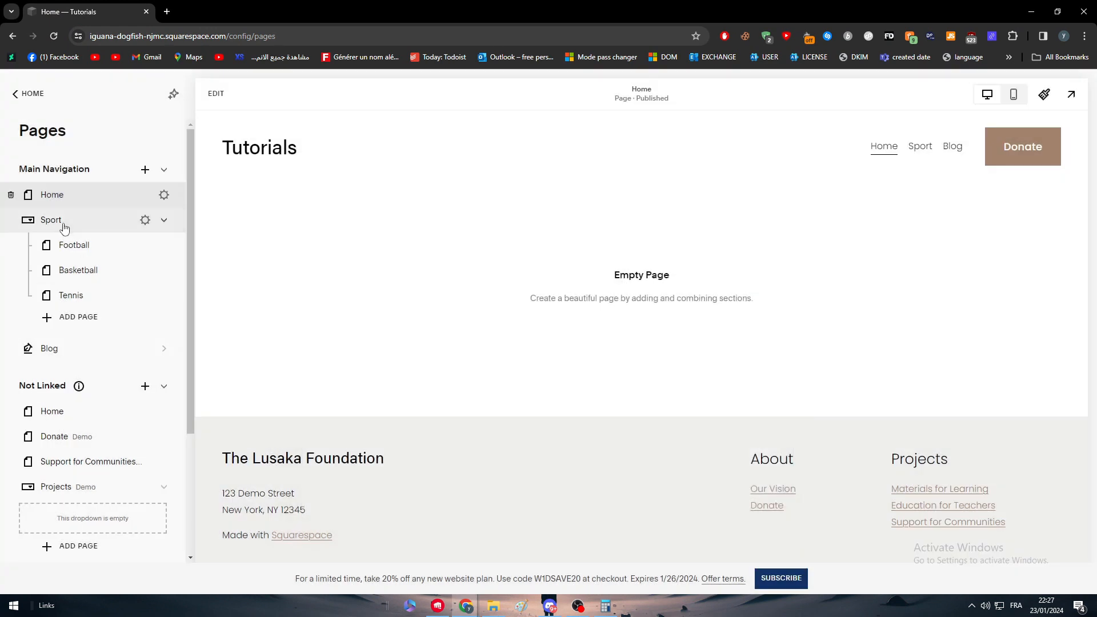
Preview the site full screen, check the Sport dropdown and the Blog page, and open Football from the dropdown in the editor
left_click(36, 101)
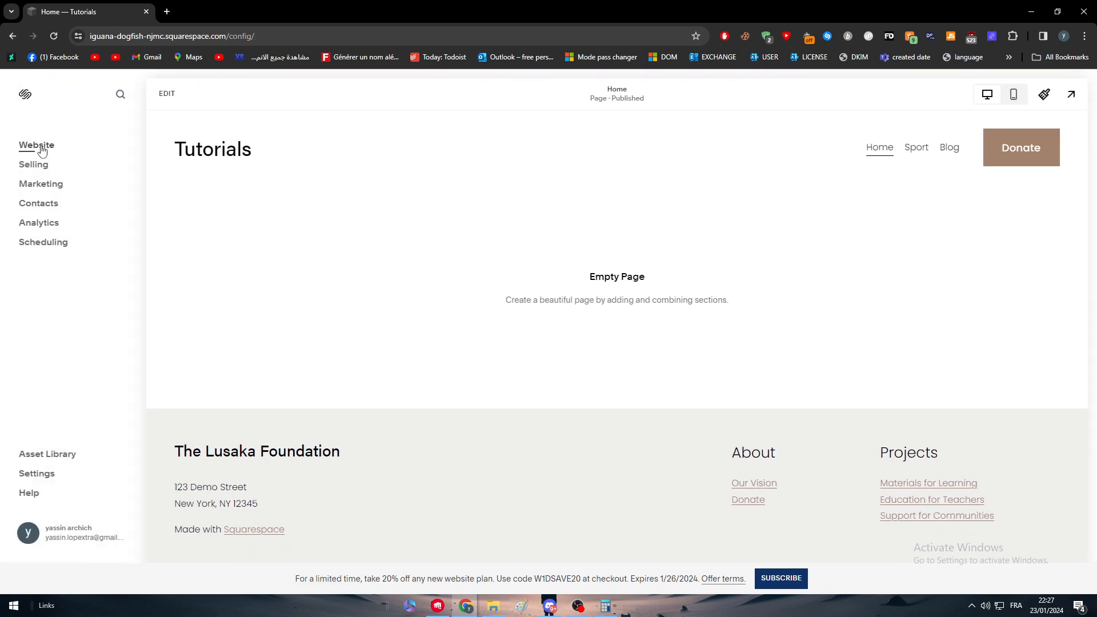
left_click(38, 146)
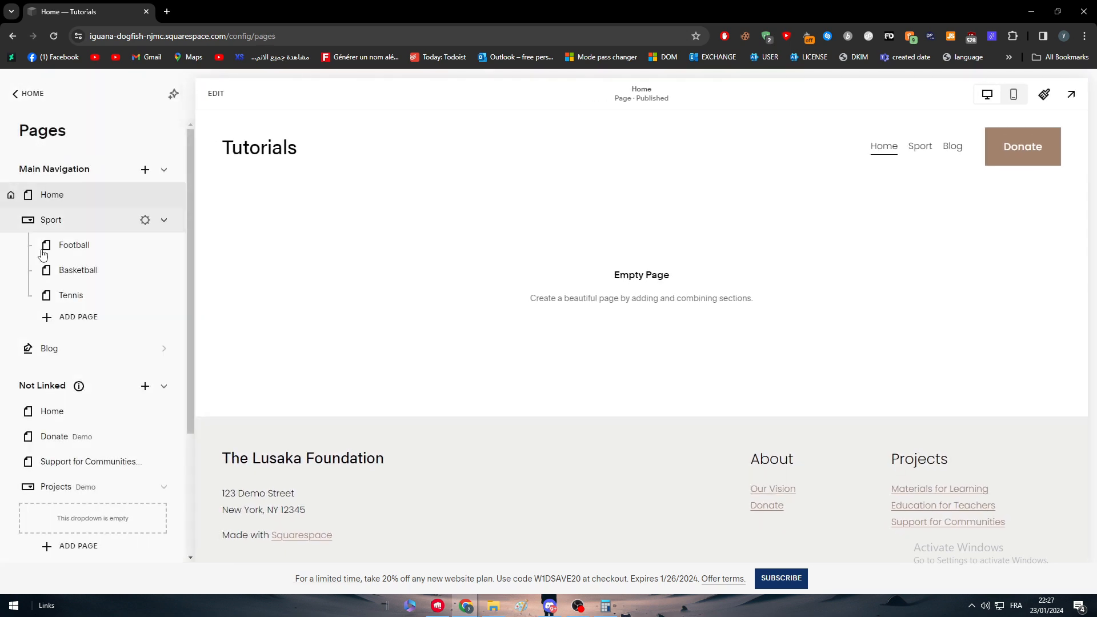
left_click(1071, 94)
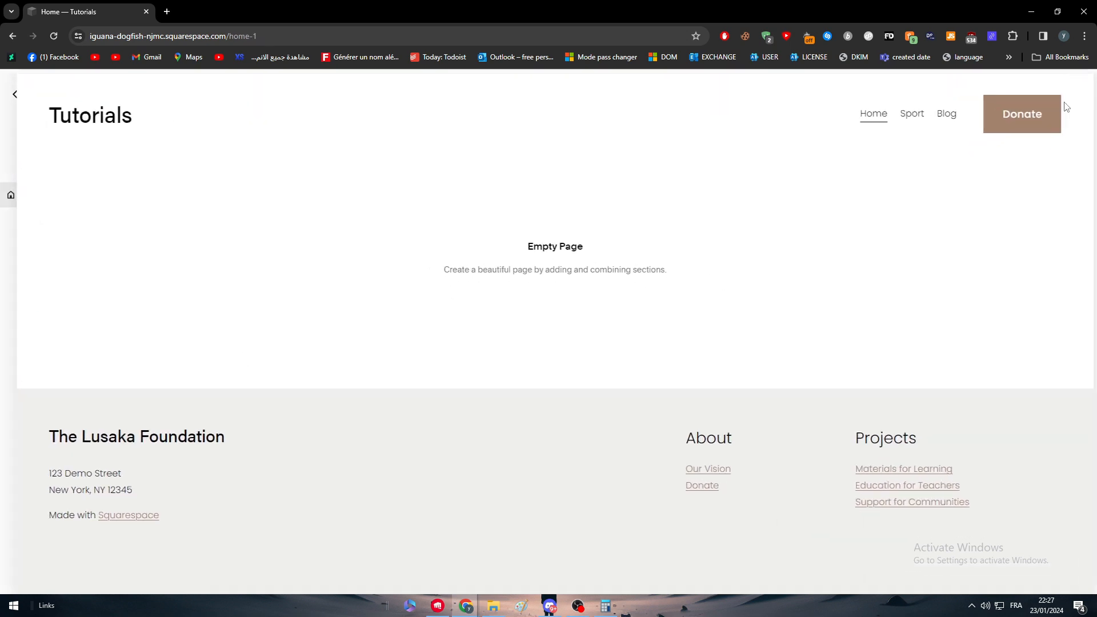
mouse_move(912, 122)
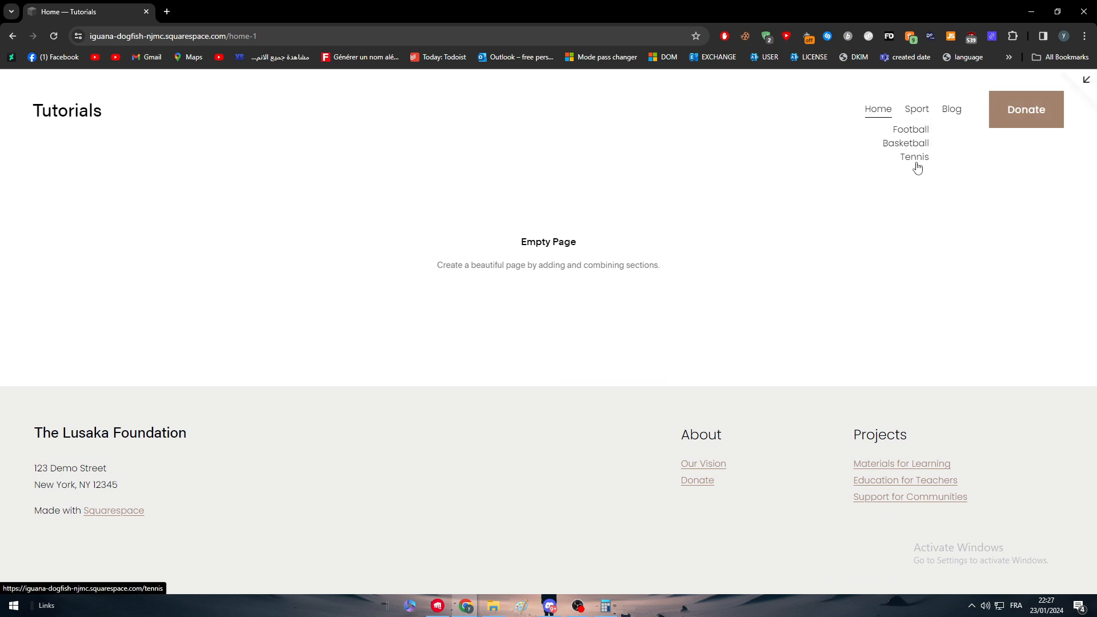
left_click(957, 109)
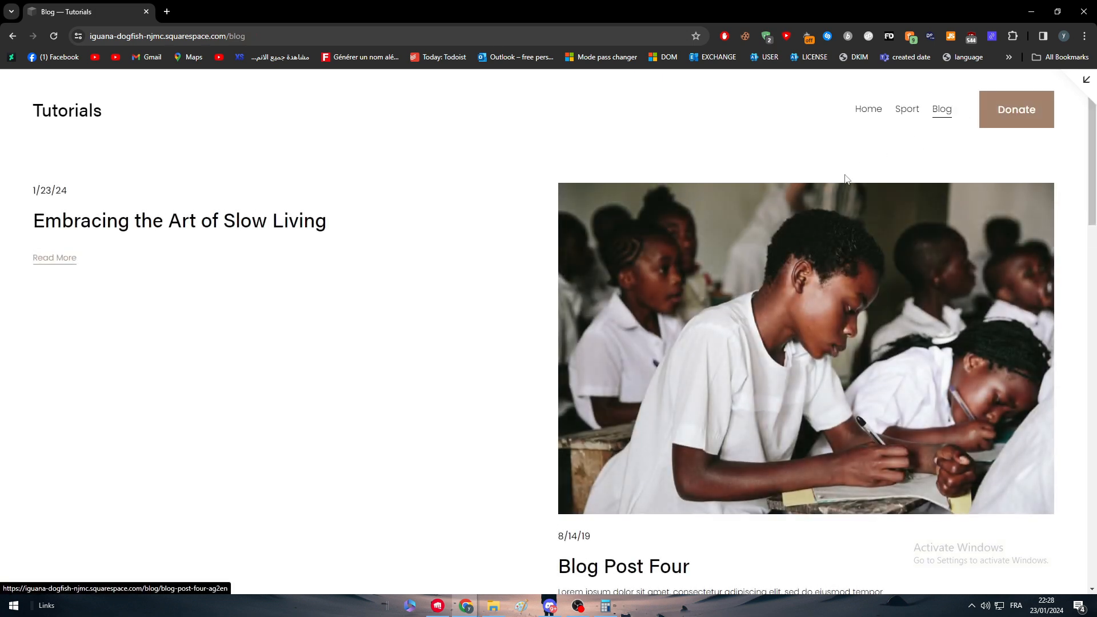
left_click(1081, 86)
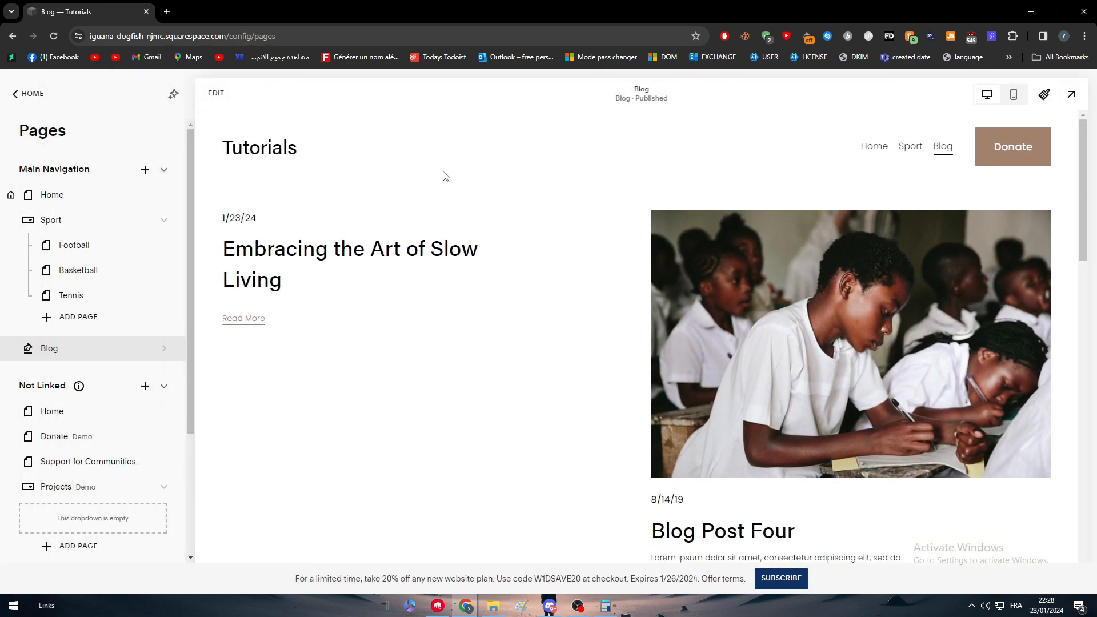
mouse_move(911, 147)
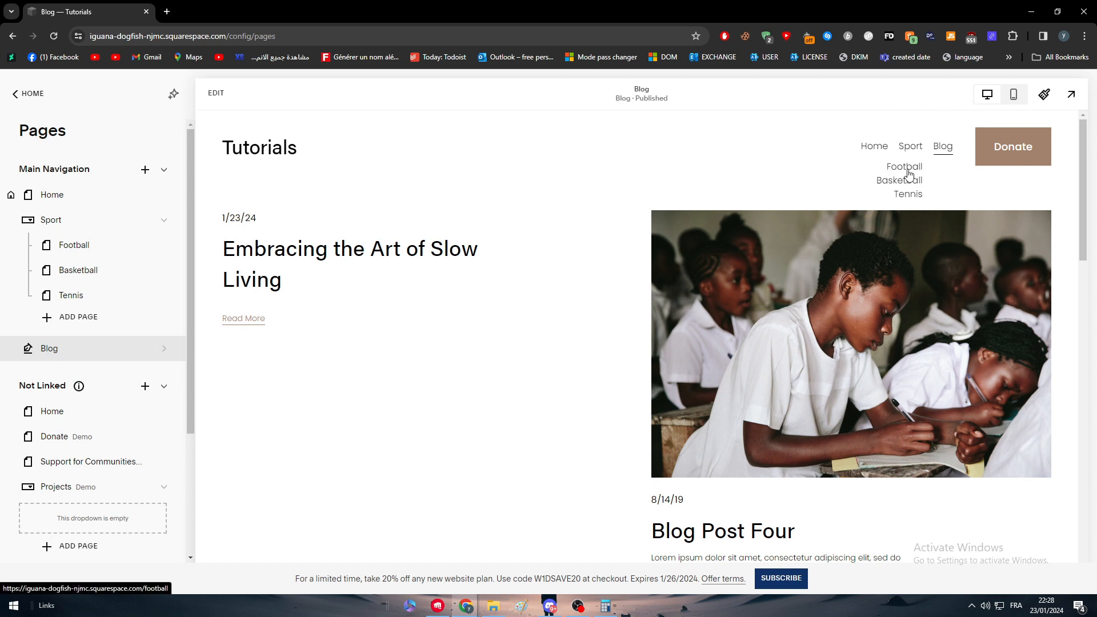
left_click(909, 171)
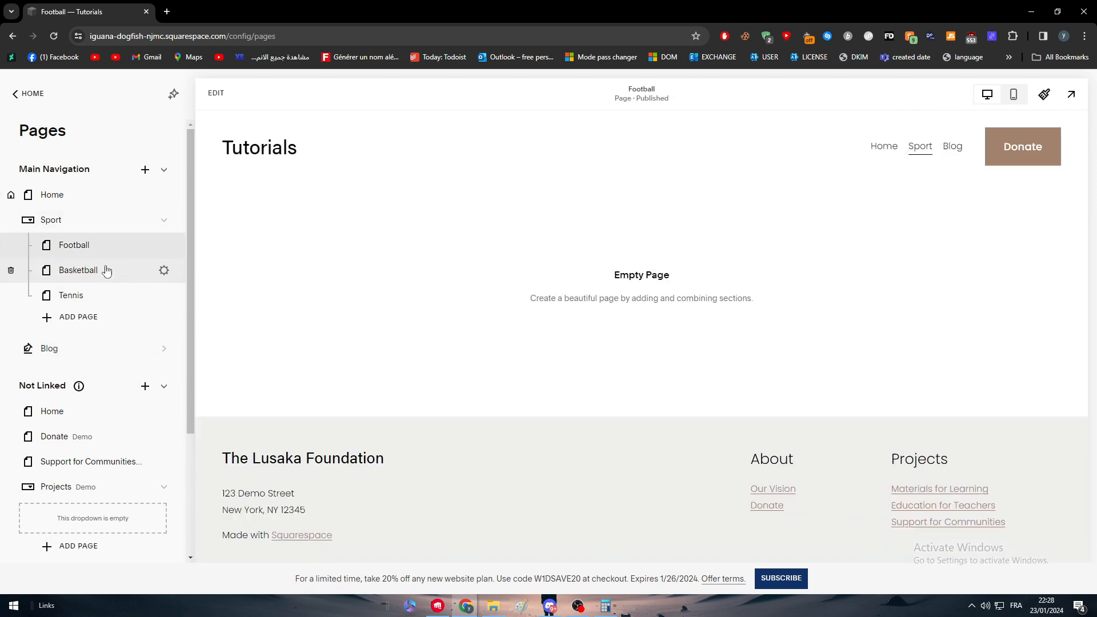
Add a store page with the Store 2 layout to the main navigation, name it Buy Now and open it
left_click(146, 170)
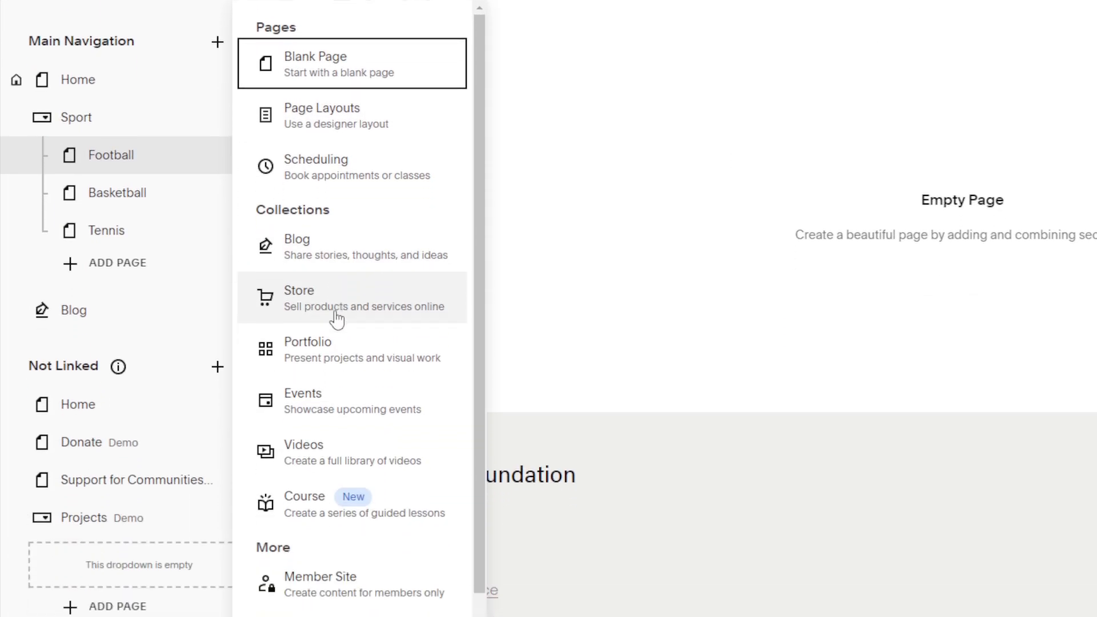
left_click(337, 314)
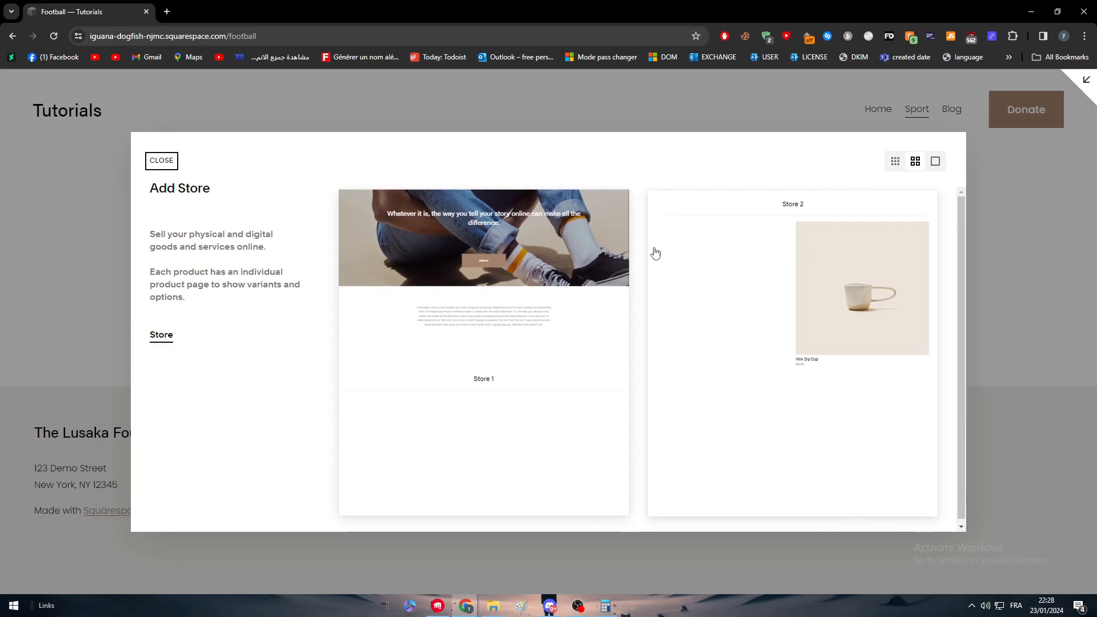
left_click(725, 303)
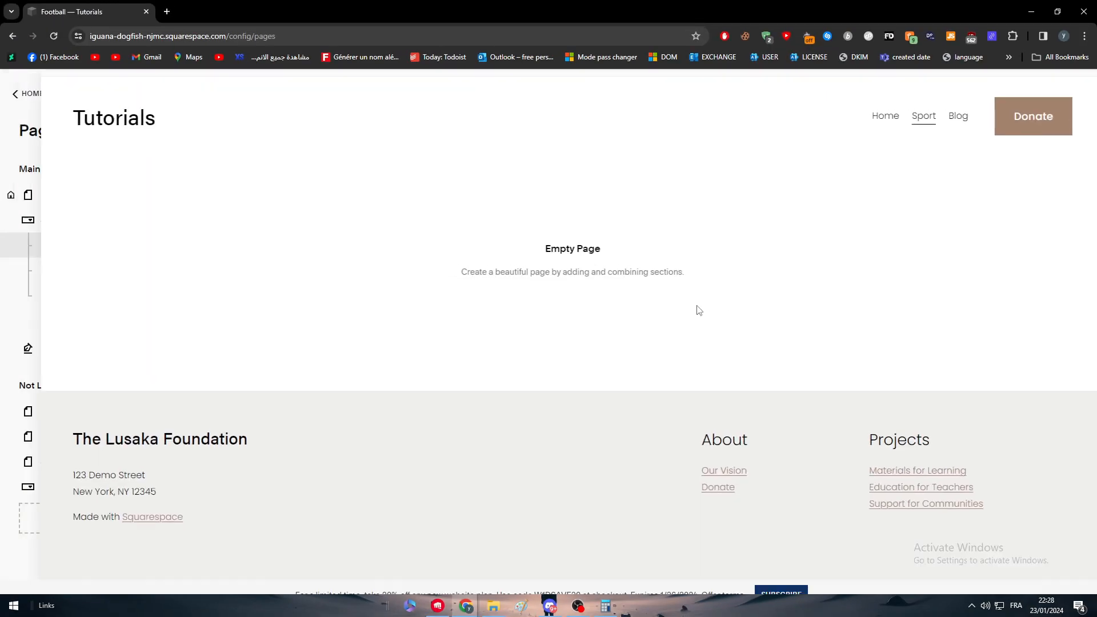
double_click(42, 189)
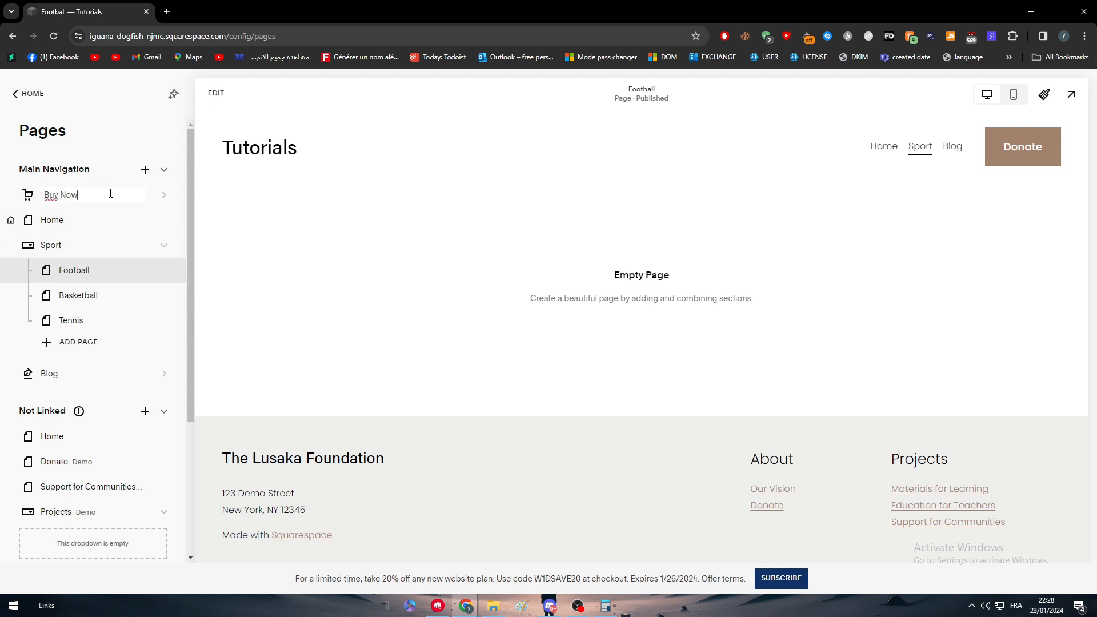
type("Buy Now")
key("Return")
left_click(111, 195)
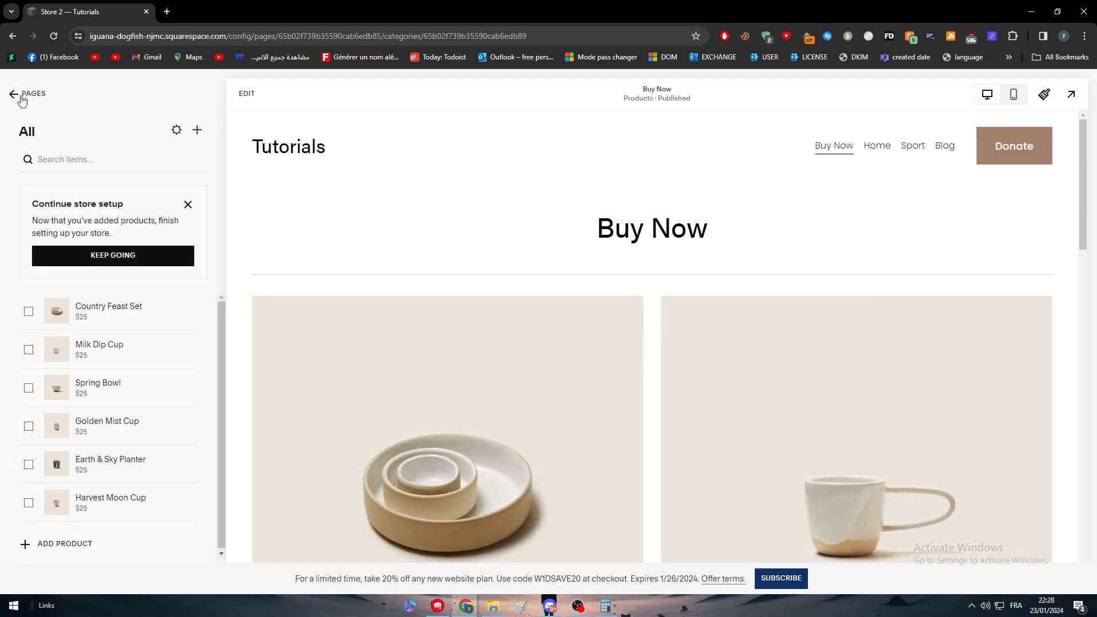
Select the Country Feast Set and Milk Dip Cup products in the Buy Now store and look through the Milk Dip Cup page
left_click(30, 313)
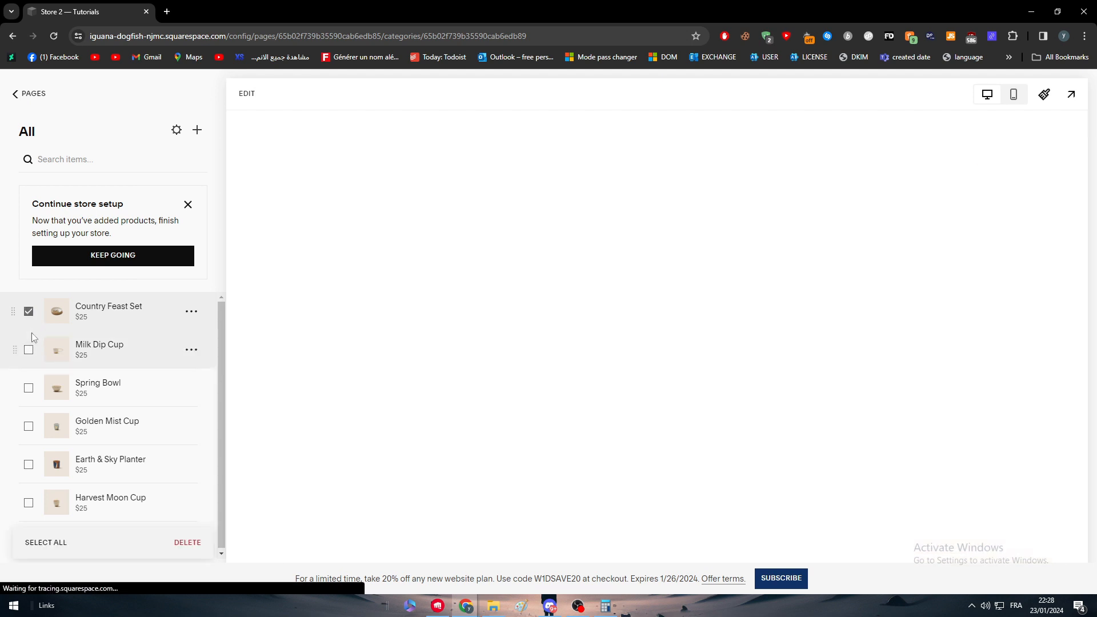
left_click(29, 349)
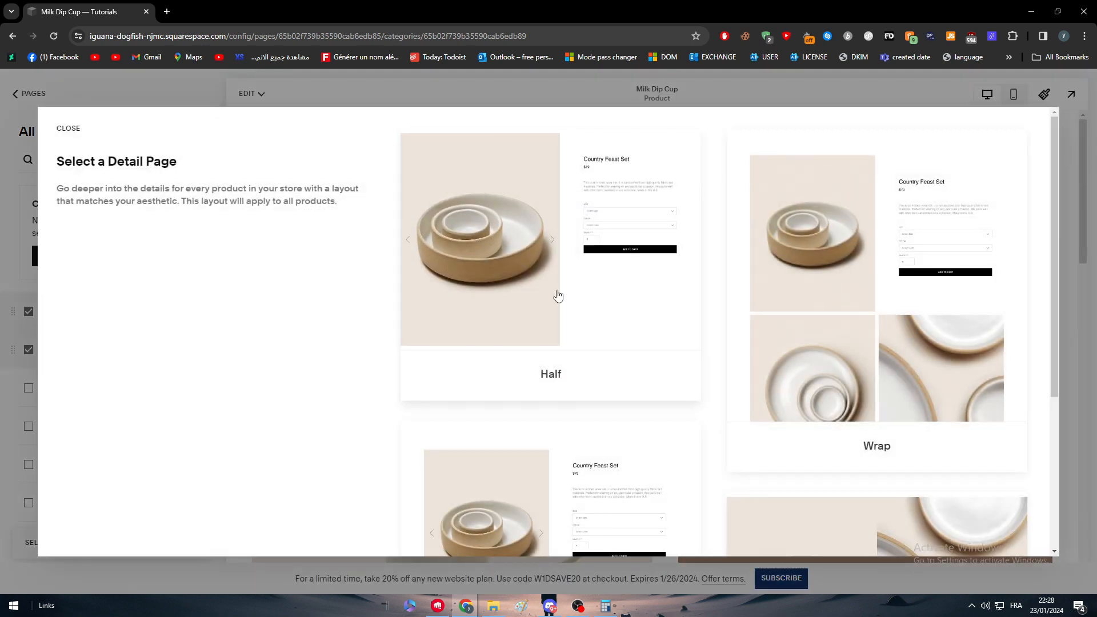
left_click(643, 270)
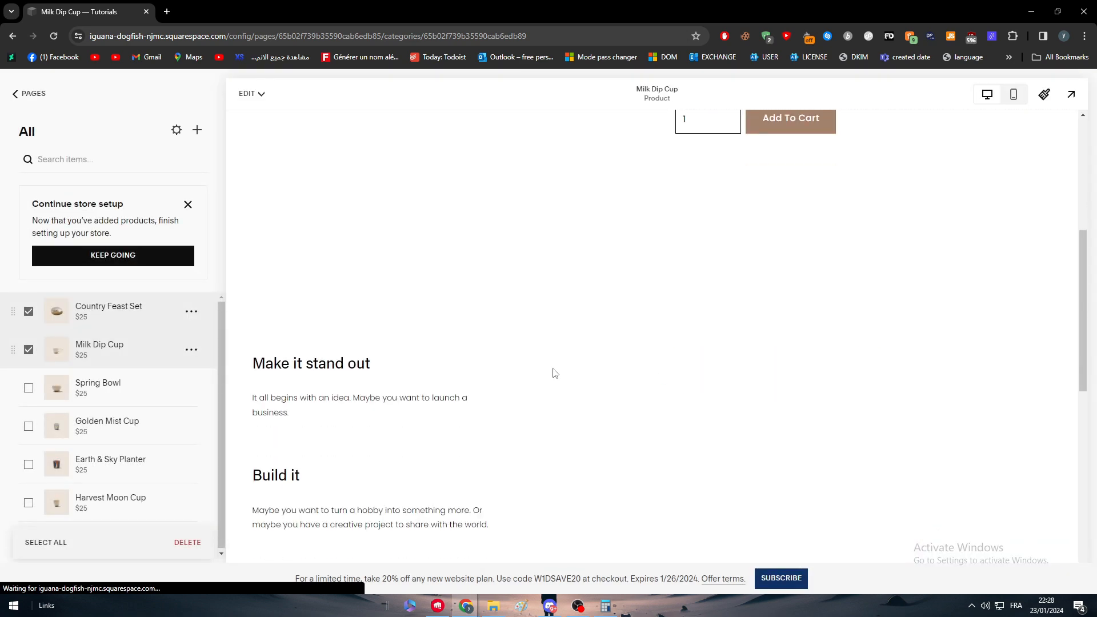
scroll(497, 448, "down", 8)
scroll(514, 400, "up", 5)
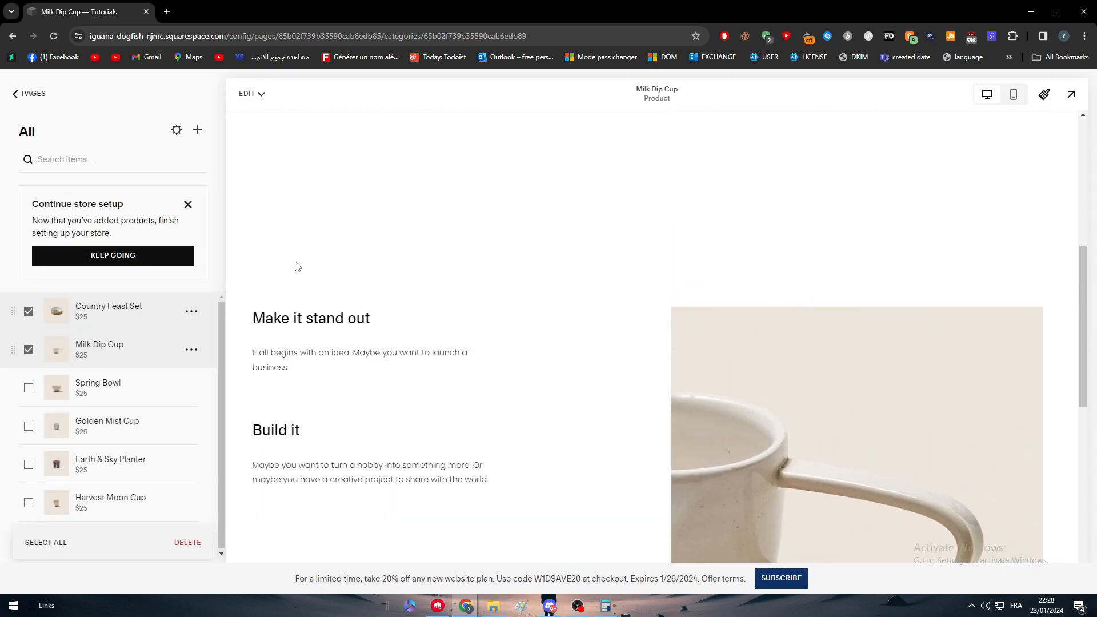
Move the Buy Now page between the Sport dropdown and Blog in the main navigation, and review the site preview
left_click(14, 100)
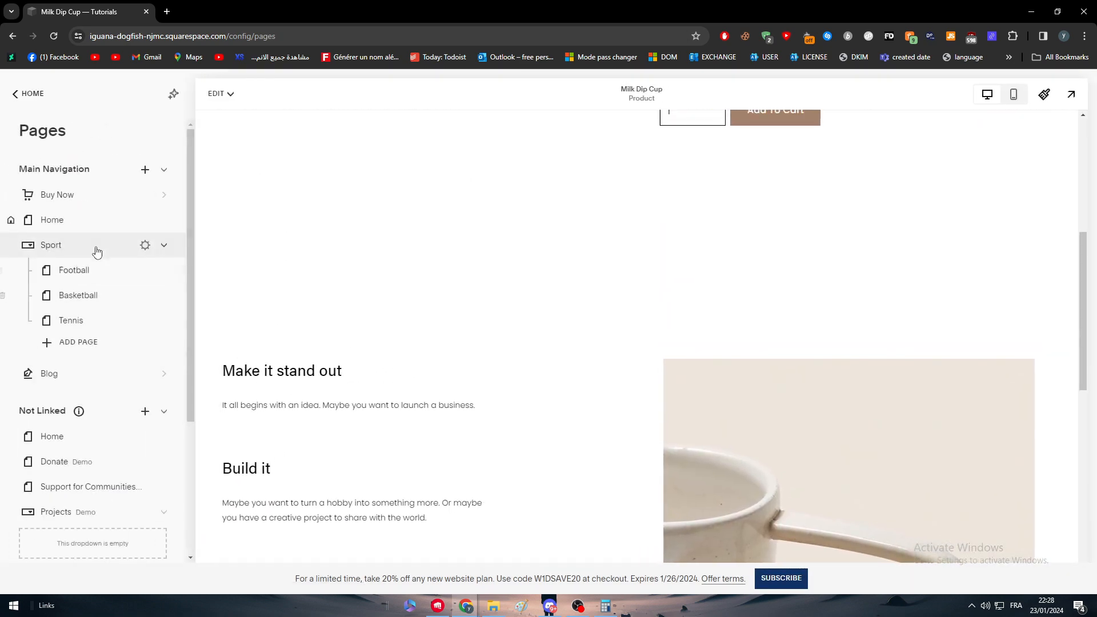
left_click_drag(72, 198, 68, 355)
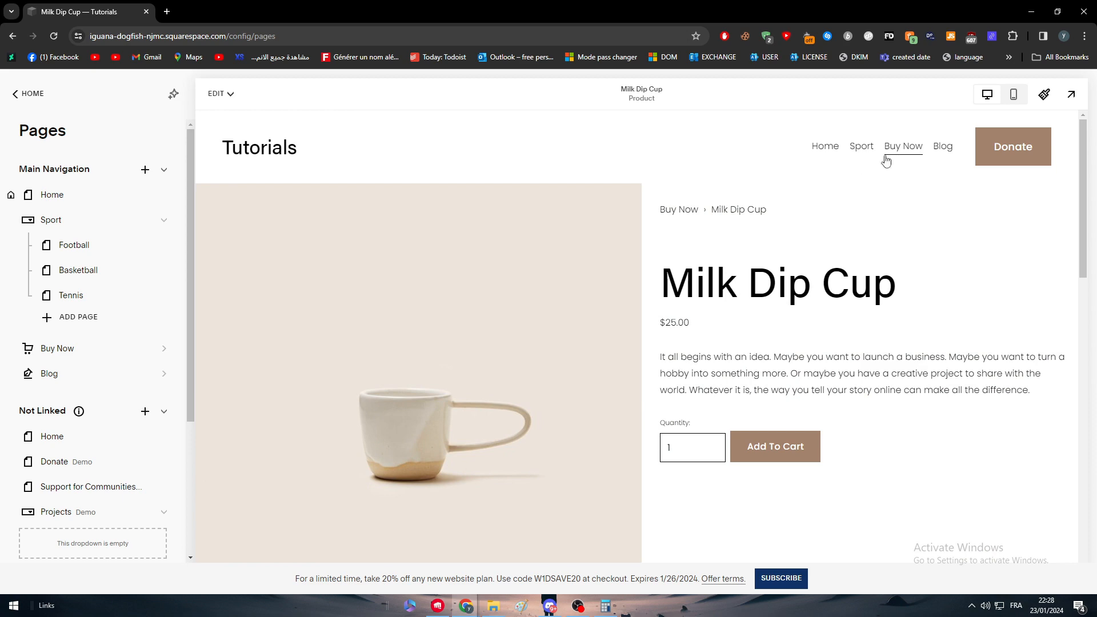
scroll(431, 275, "down", 10)
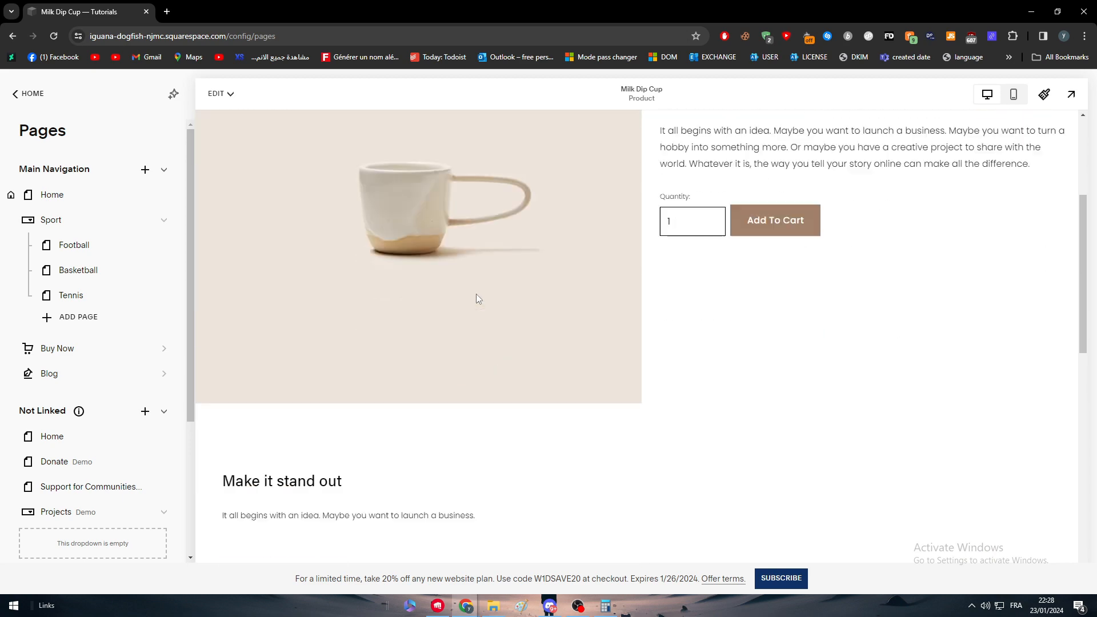
scroll(610, 291, "down", 8)
scroll(610, 274, "up", 8)
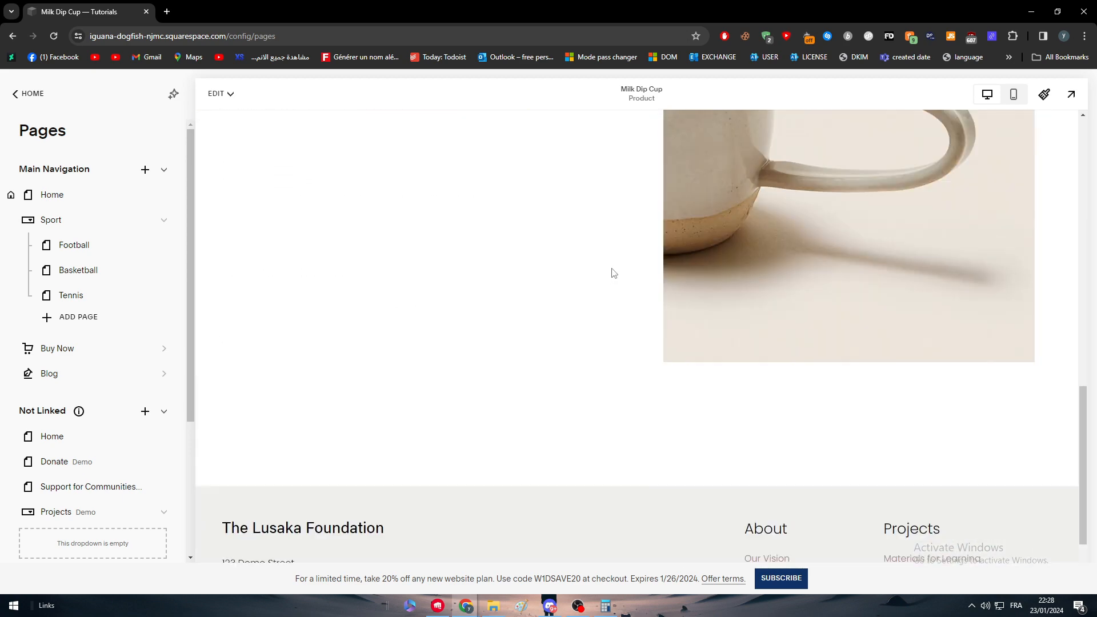
scroll(736, 265, "up", 10)
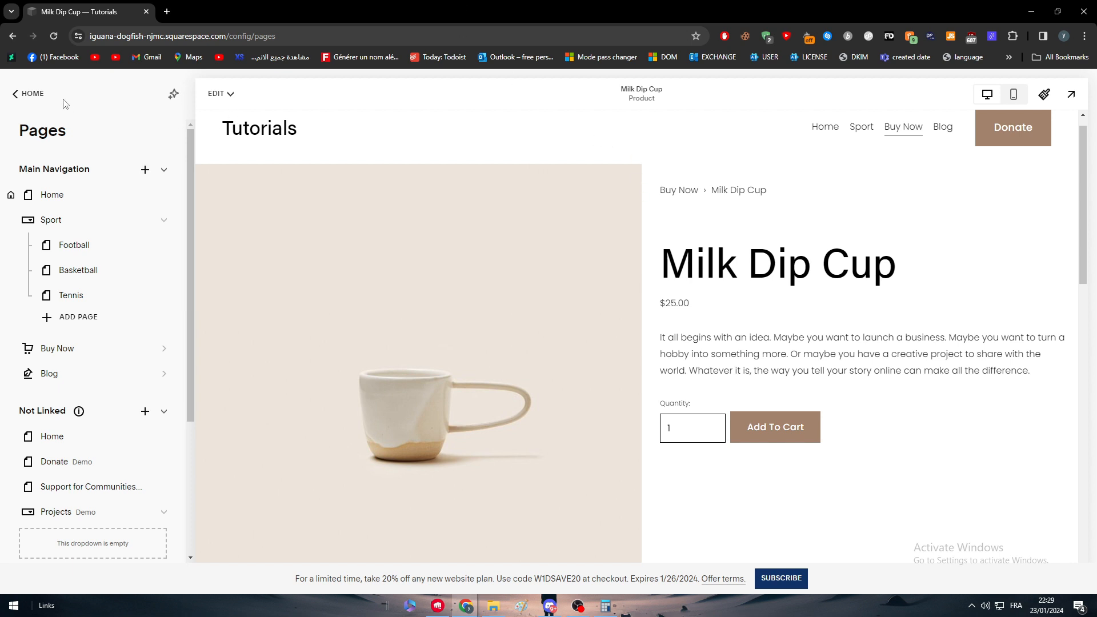
Open the Home page for editing and bring up the site header's design settings
left_click(33, 94)
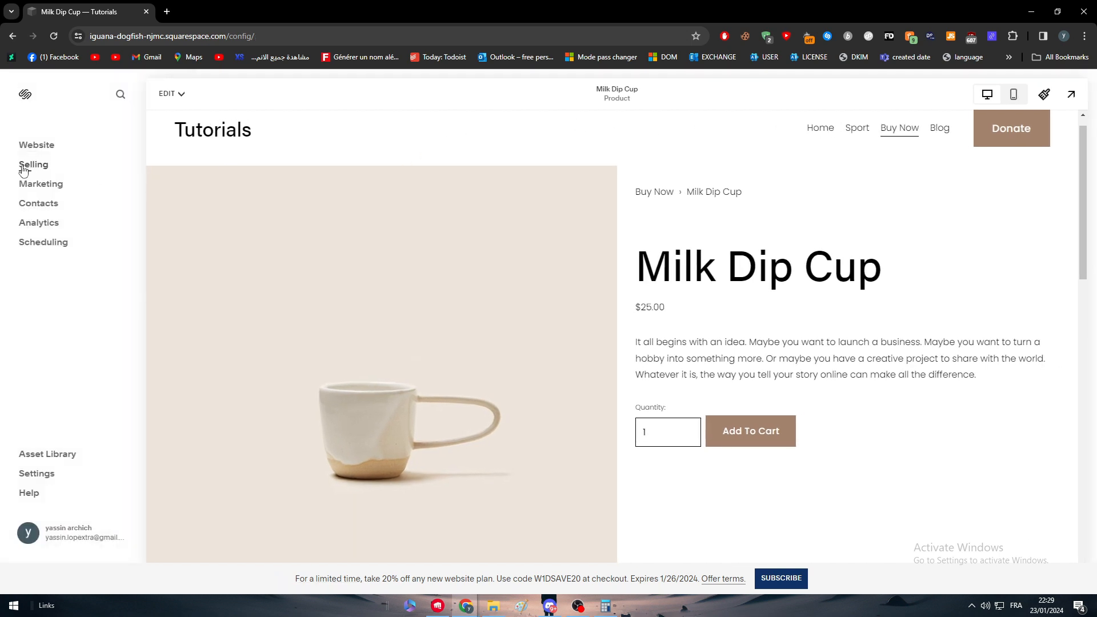
left_click(172, 96)
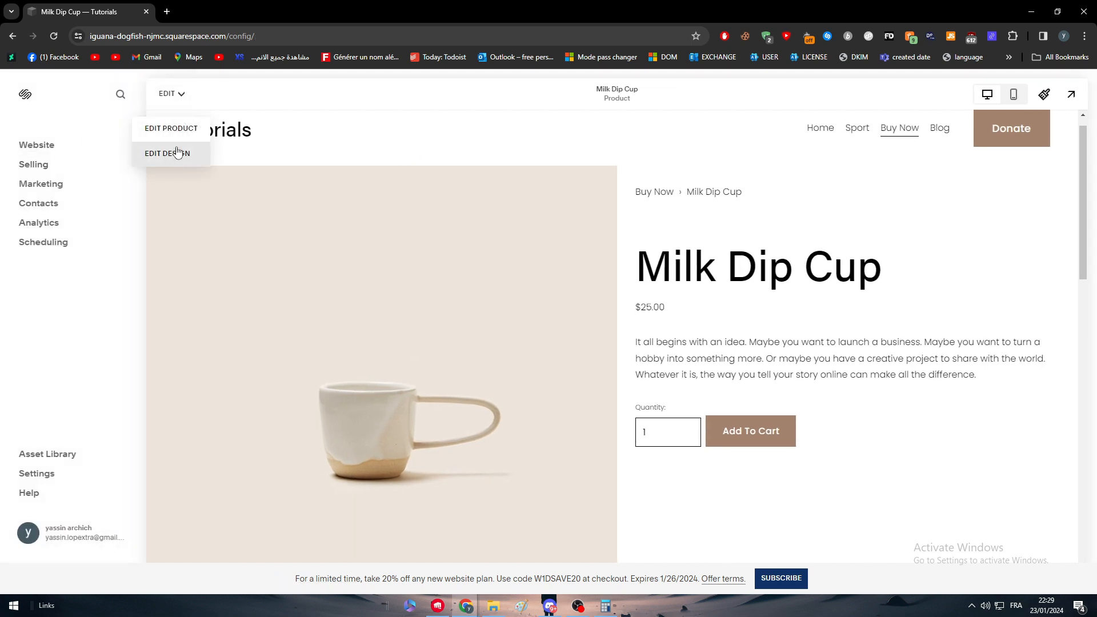
left_click(822, 130)
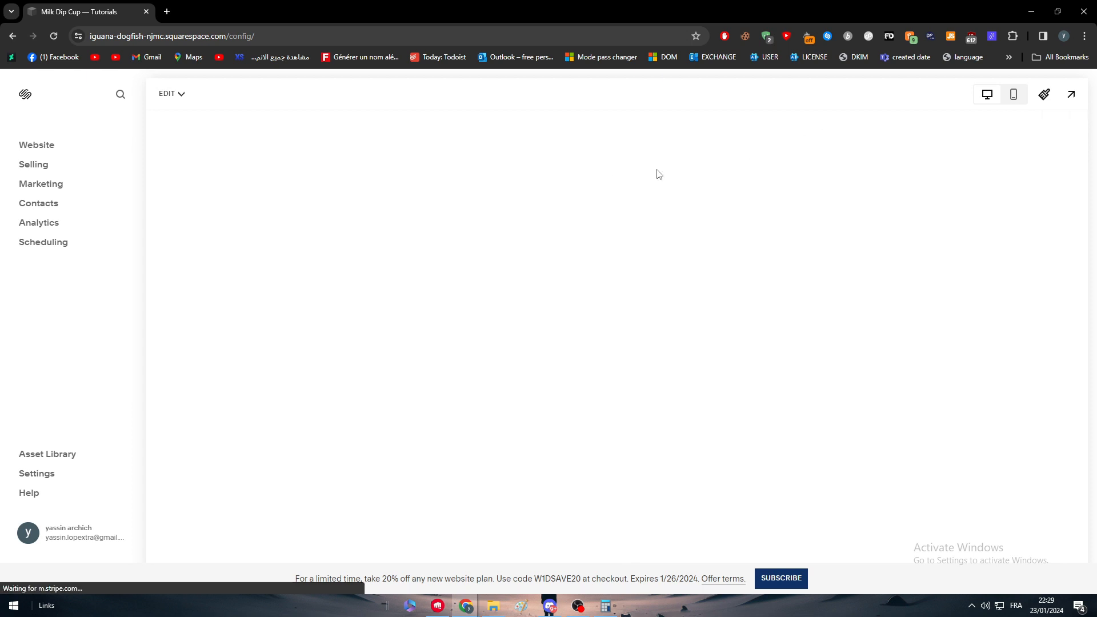
left_click(167, 94)
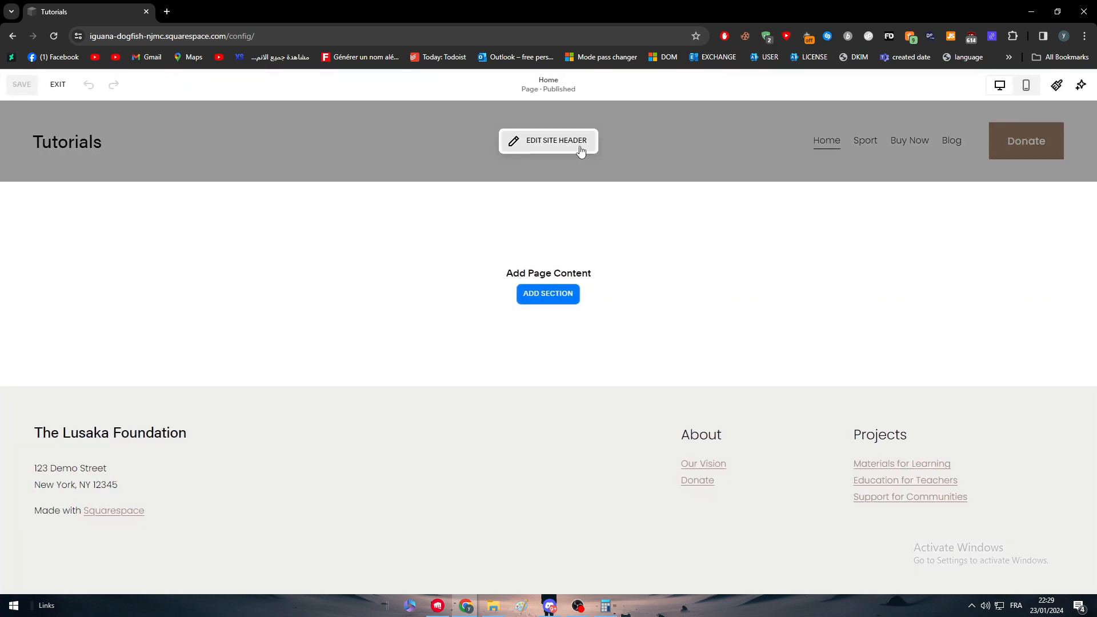
left_click(580, 152)
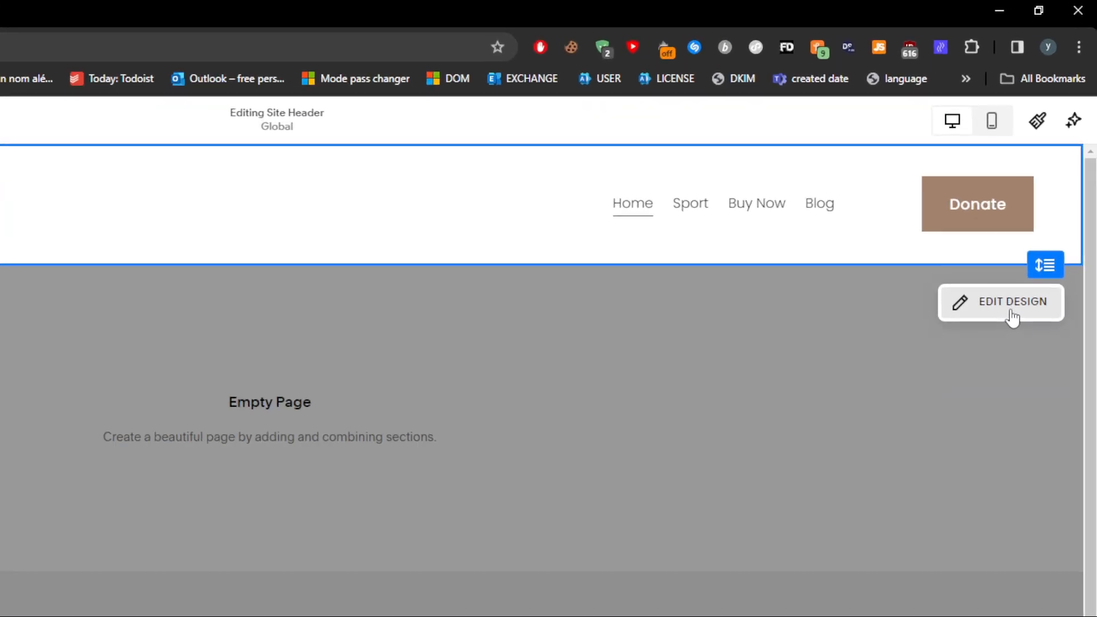
left_click(999, 309)
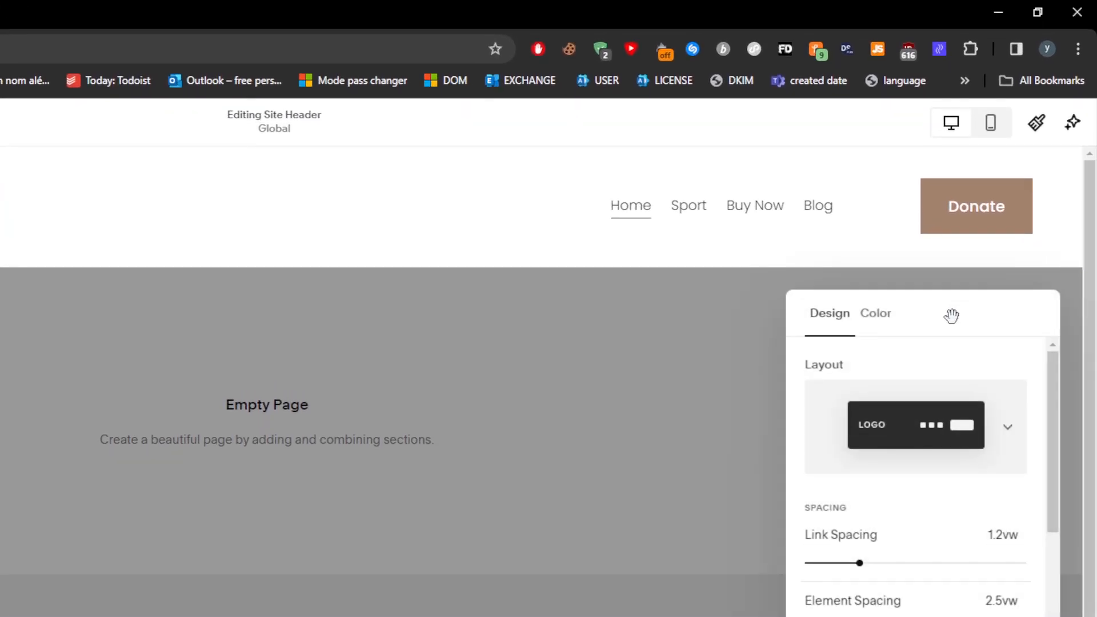
Try the header layouts with the navigation links beside the logo and with the links centered between logo and button
scroll(982, 418, "down", 2)
scroll(982, 292, "up", 3)
left_click(987, 268)
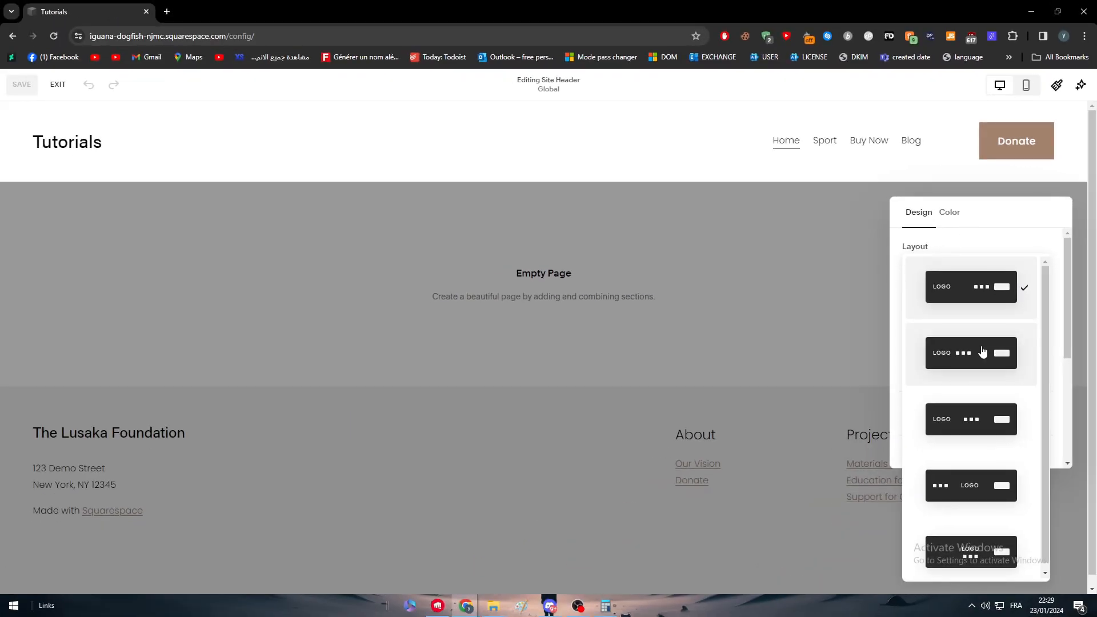
left_click(981, 352)
left_click(985, 292)
left_click(975, 340)
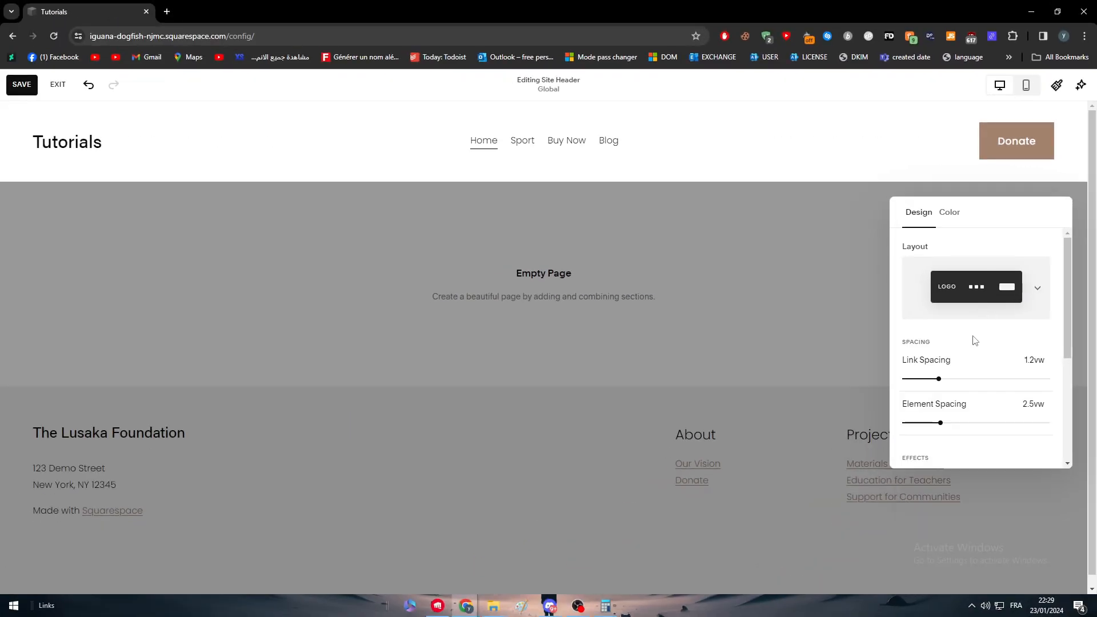
Try the header layouts with a centered logo, placing the navigation links at the left and below the logo
left_click(973, 291)
left_click(967, 369)
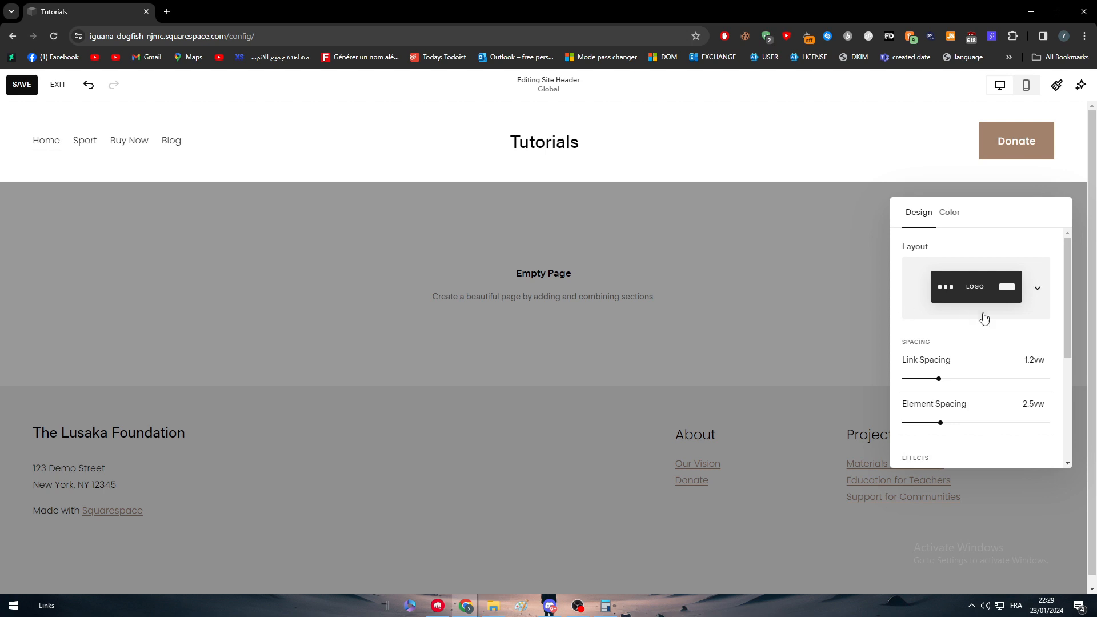
left_click(984, 317)
left_click(975, 381)
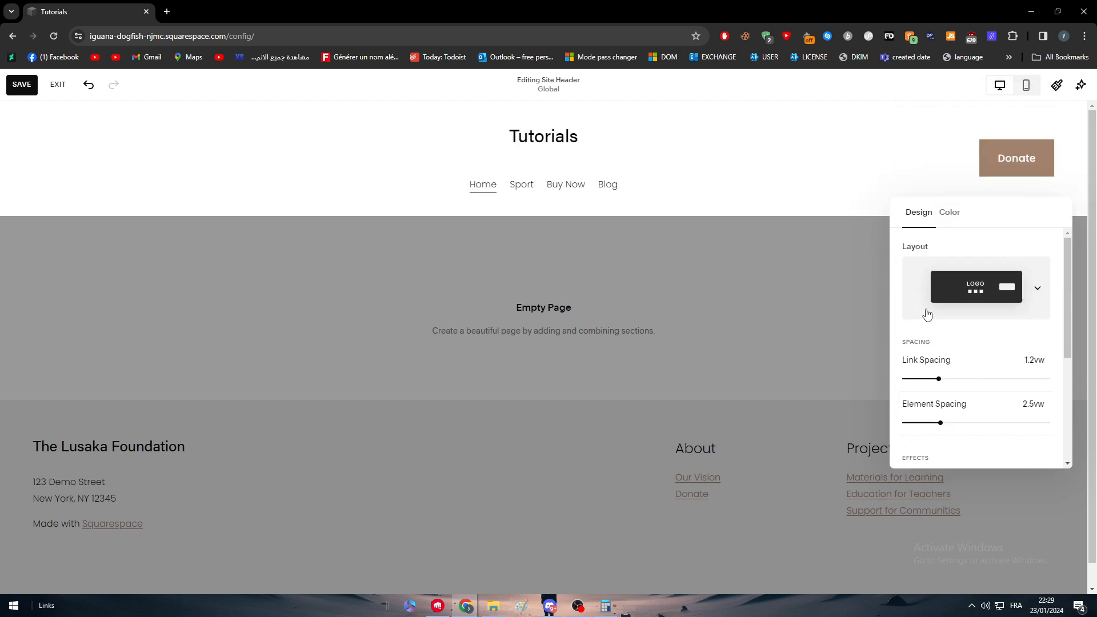
left_click(964, 301)
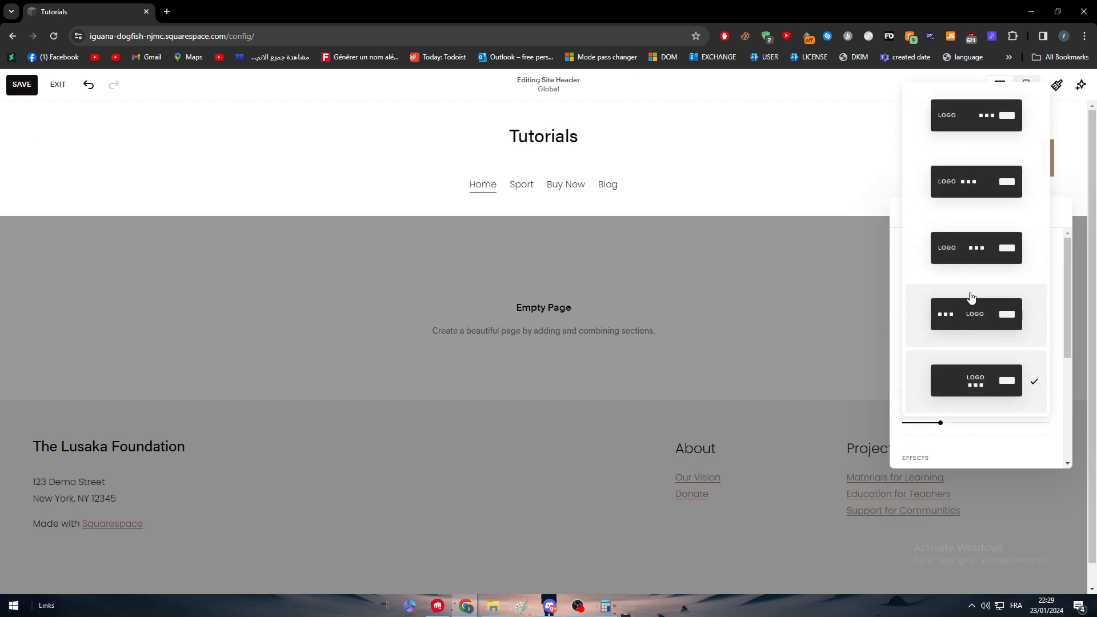
left_click(970, 303)
left_click(709, 250)
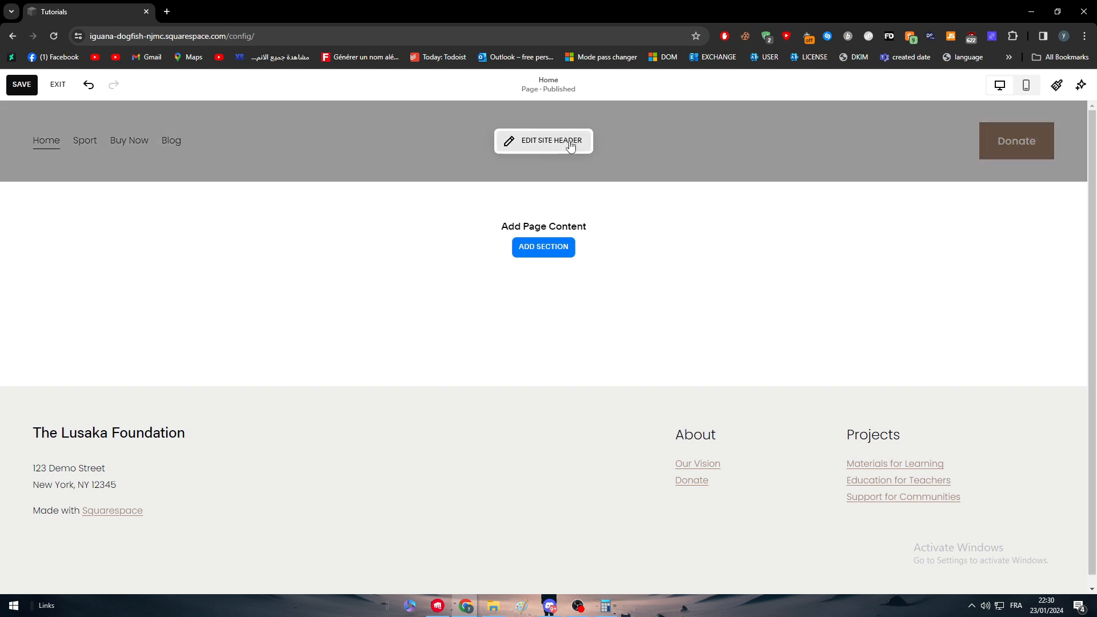
Try the header layout with the logo at the left and the navigation links beside the Donate button
left_click(571, 143)
left_click(1020, 207)
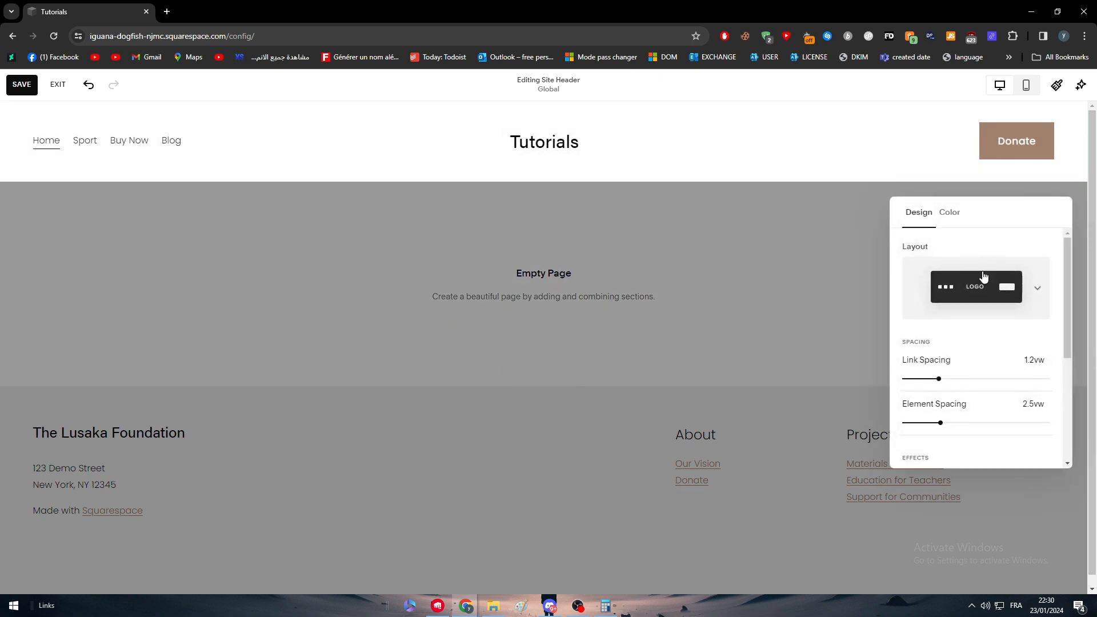
left_click(979, 290)
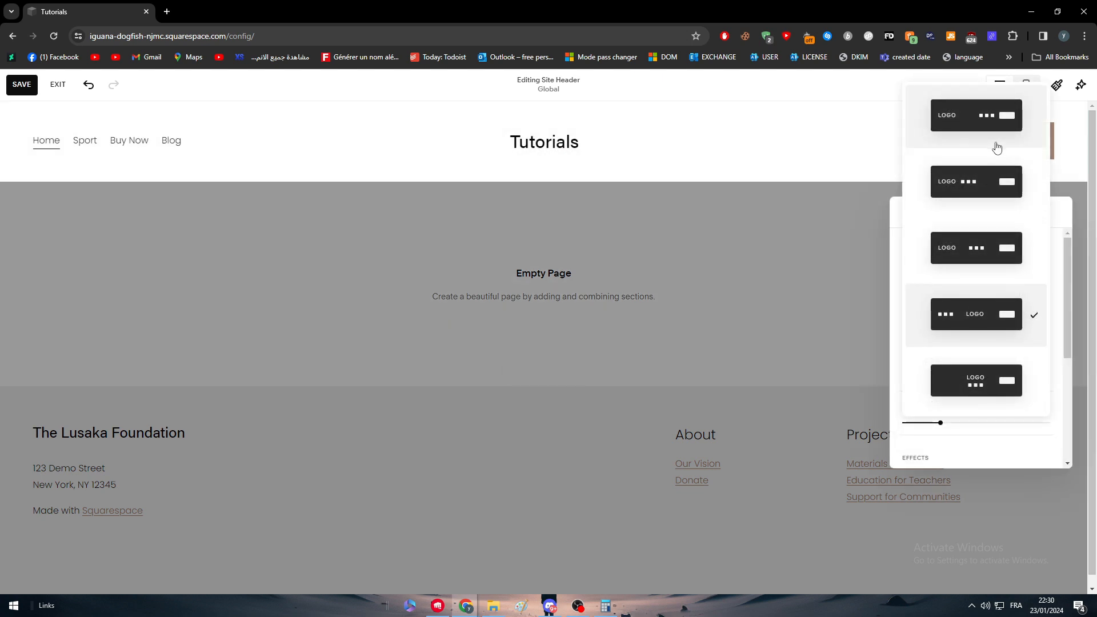
left_click(986, 117)
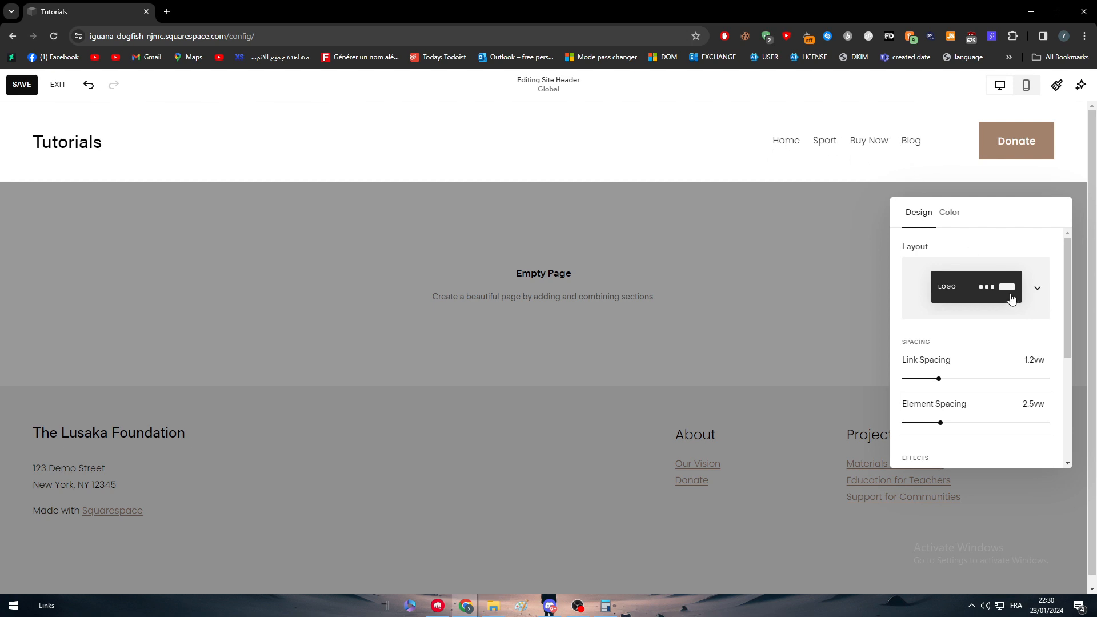
Set the header layout to logo left, navigation links centered and button right, and save the changes
left_click(1012, 291)
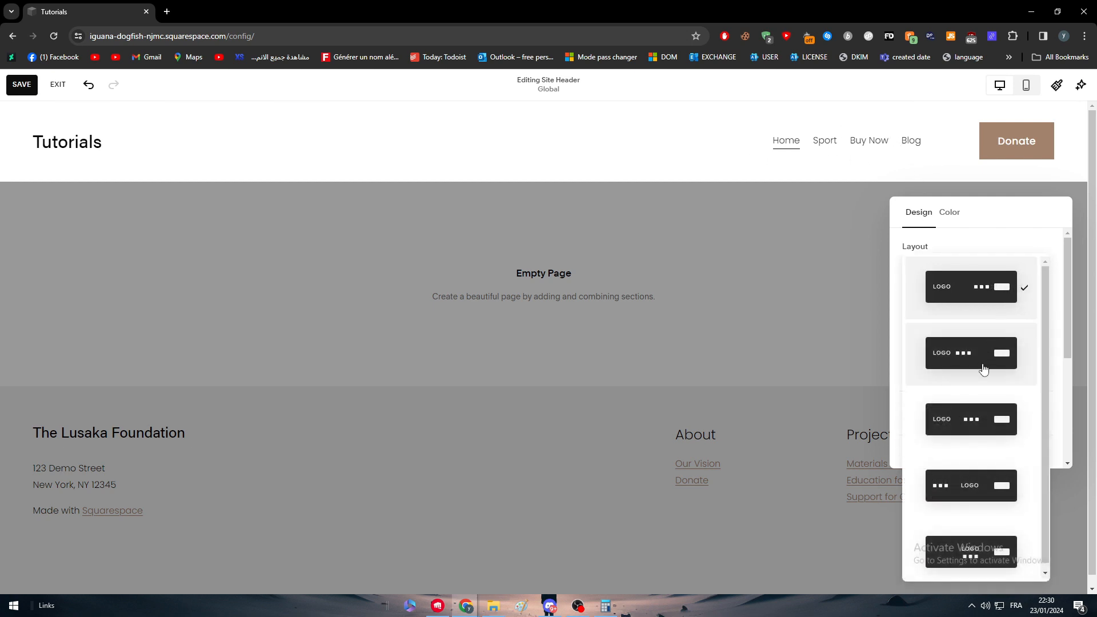
left_click(985, 425)
left_click(449, 173)
left_click(789, 231)
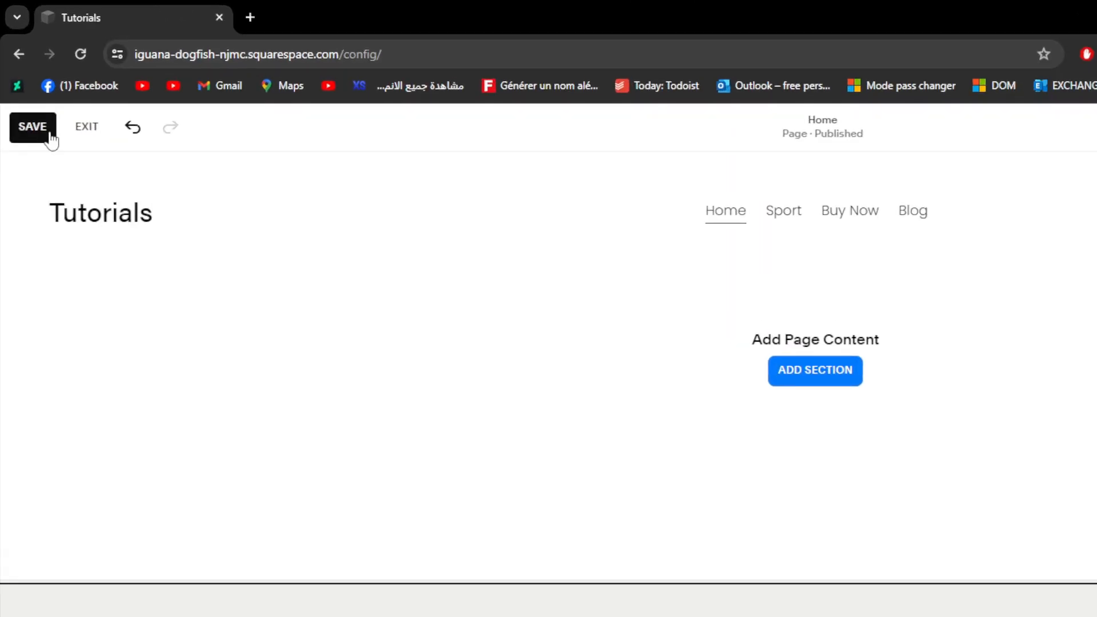
left_click(49, 133)
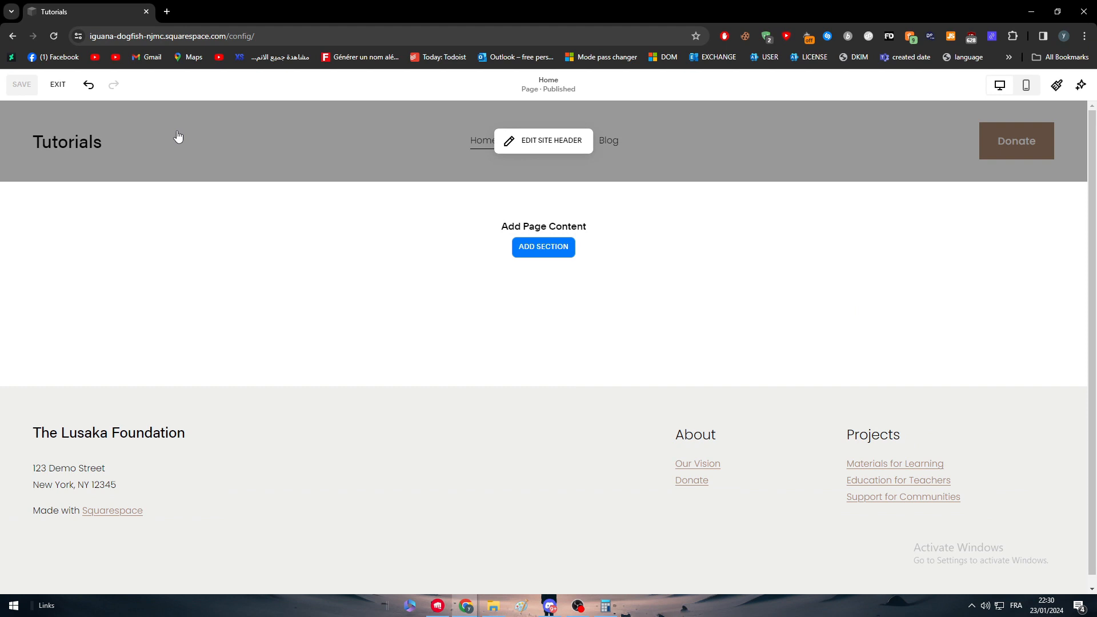
scroll(286, 321, "down", 1)
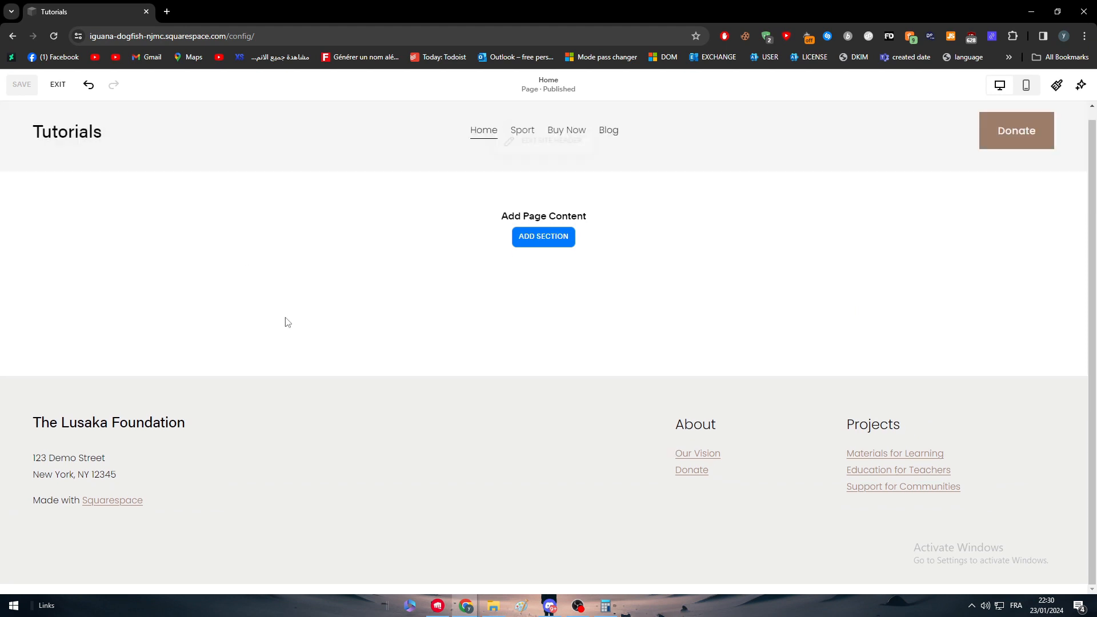